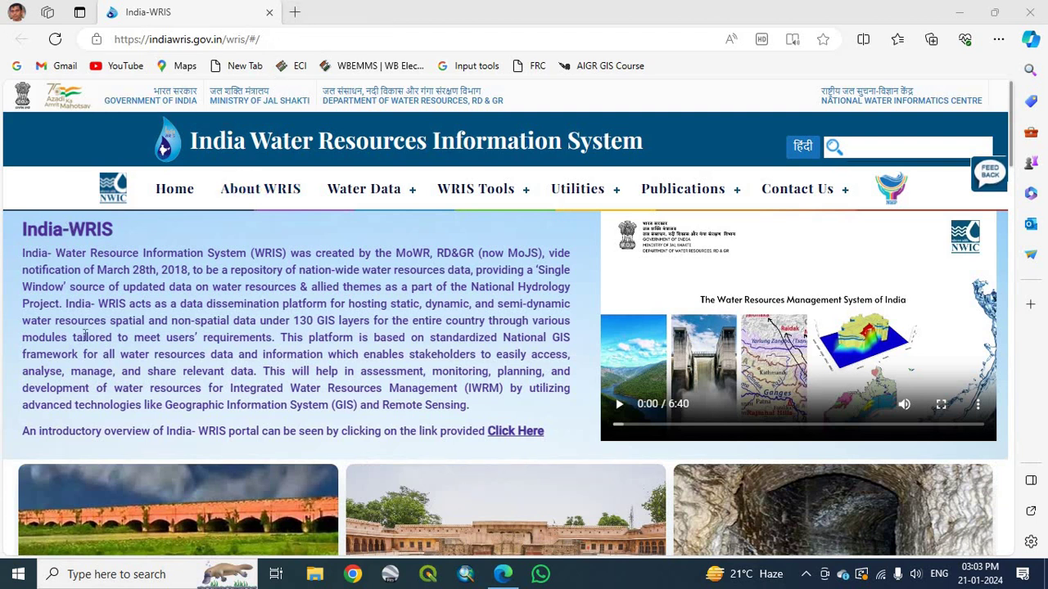
Open a new blank browser tab next to the India-WRIS home page tab.
{"action": "left_click", "coordinate": [296, 12]}
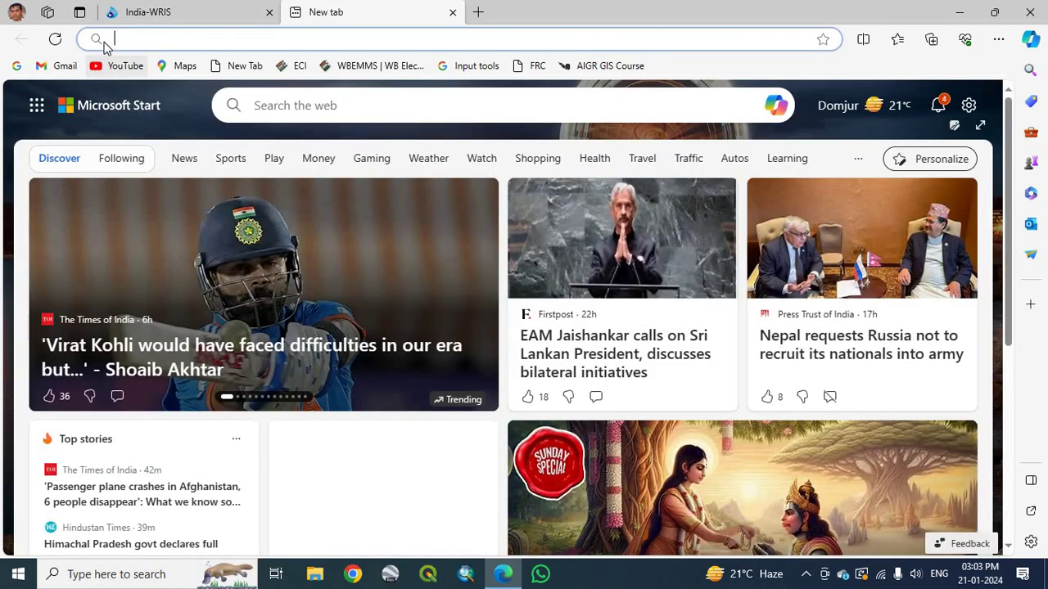
Search Google for 'WRIS'.
{"action": "left_click", "coordinate": [18, 66]}
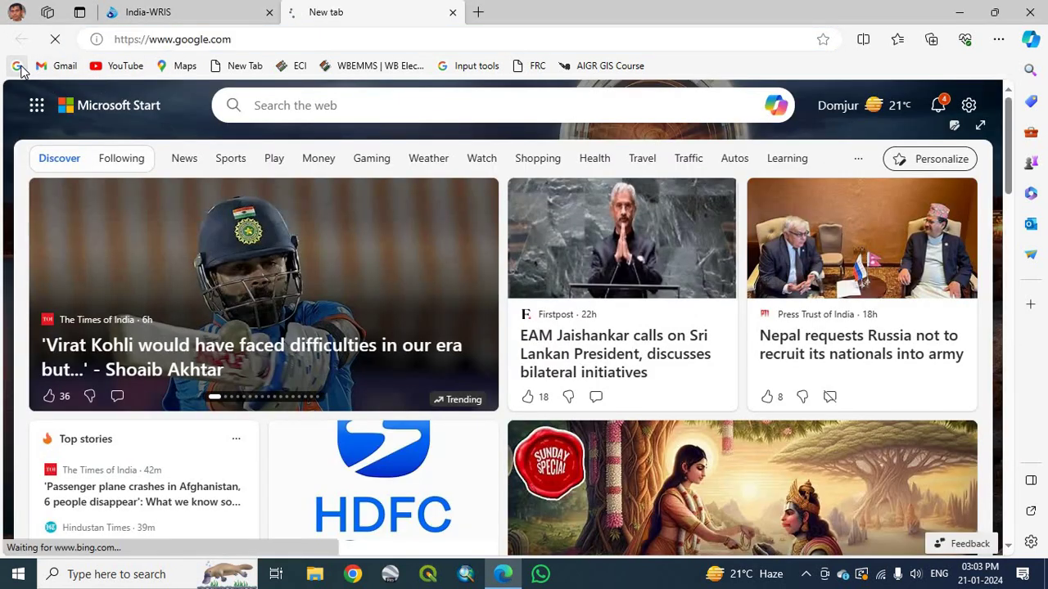
{"action": "left_click", "coordinate": [370, 248]}
{"action": "type", "text": "WRIS"}
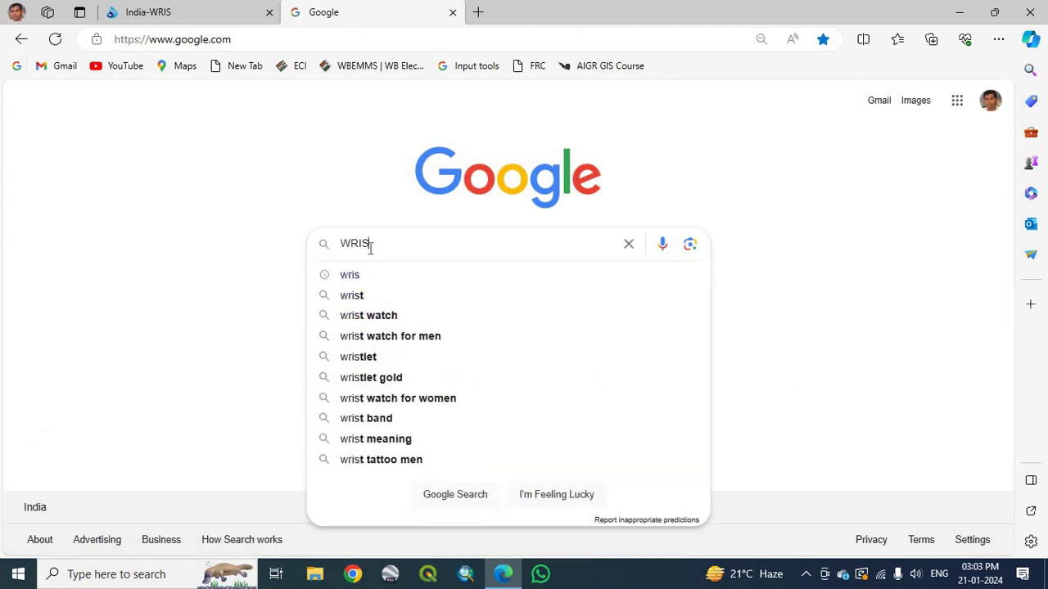
{"action": "key", "text": "Return"}
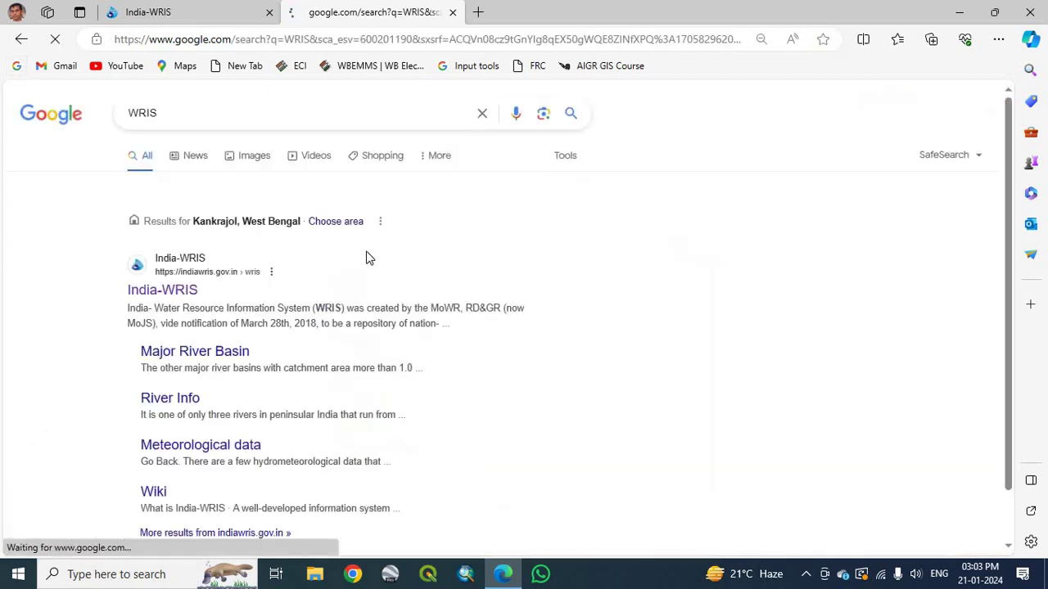
Open the India-WRIS result in a new tab and close the older India-WRIS tab.
{"action": "right_click", "coordinate": [169, 293]}
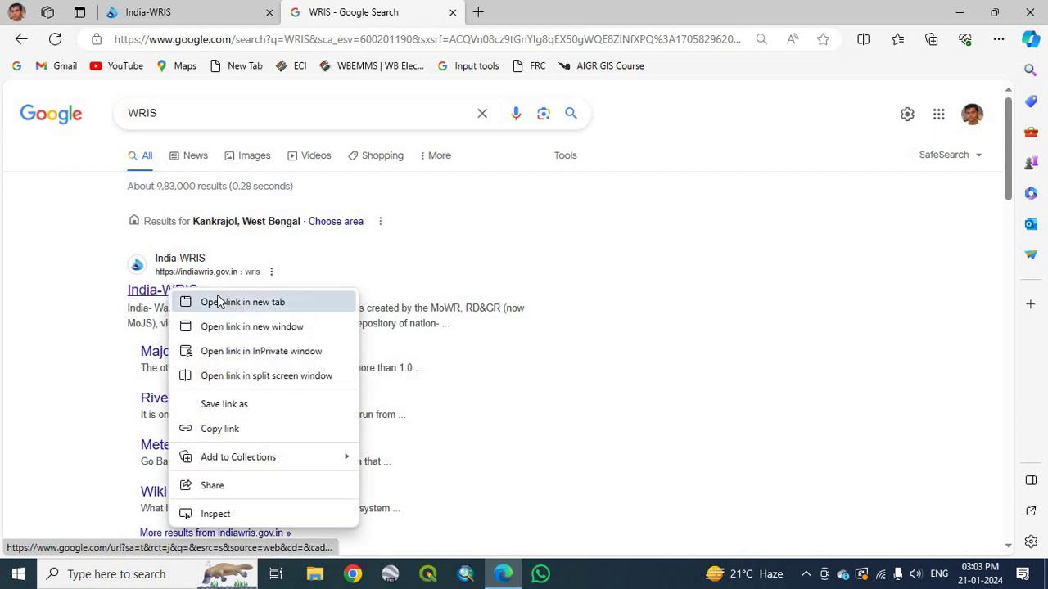
{"action": "left_click", "coordinate": [220, 302]}
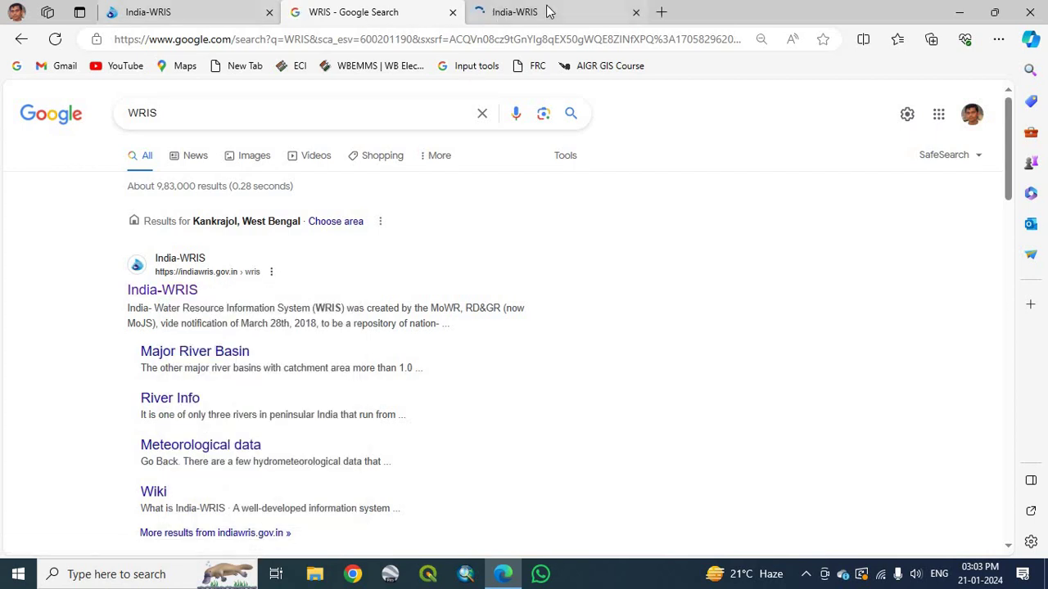
{"action": "left_click", "coordinate": [221, 12]}
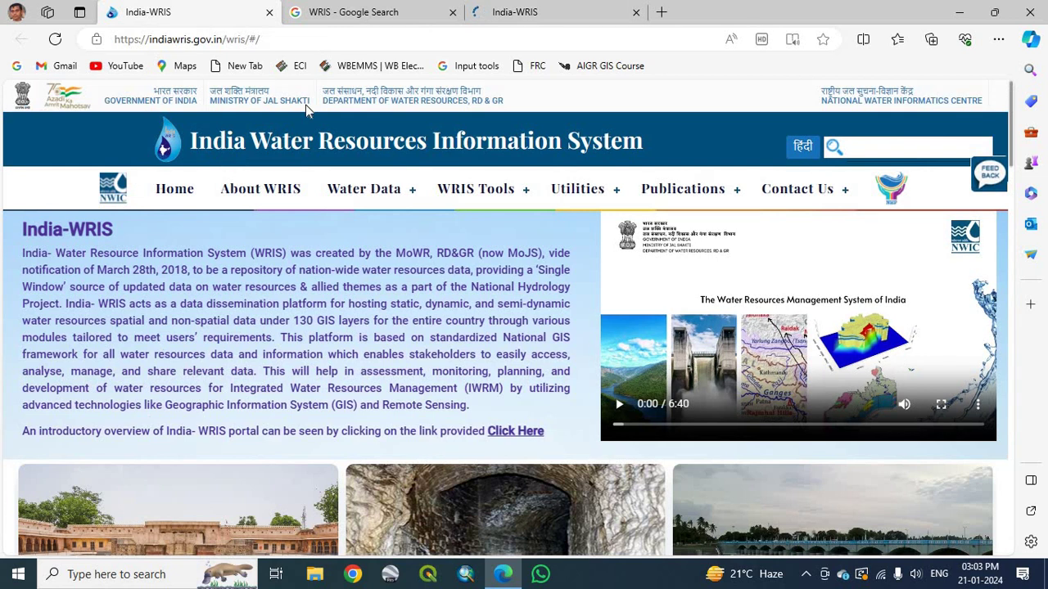
{"action": "left_click", "coordinate": [526, 12]}
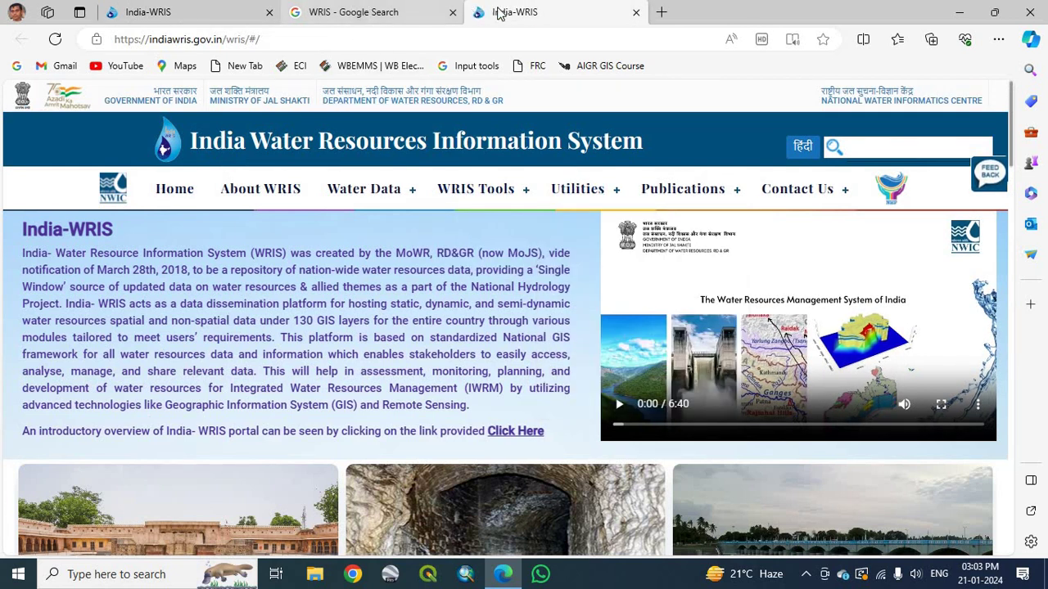
{"action": "left_click", "coordinate": [269, 13]}
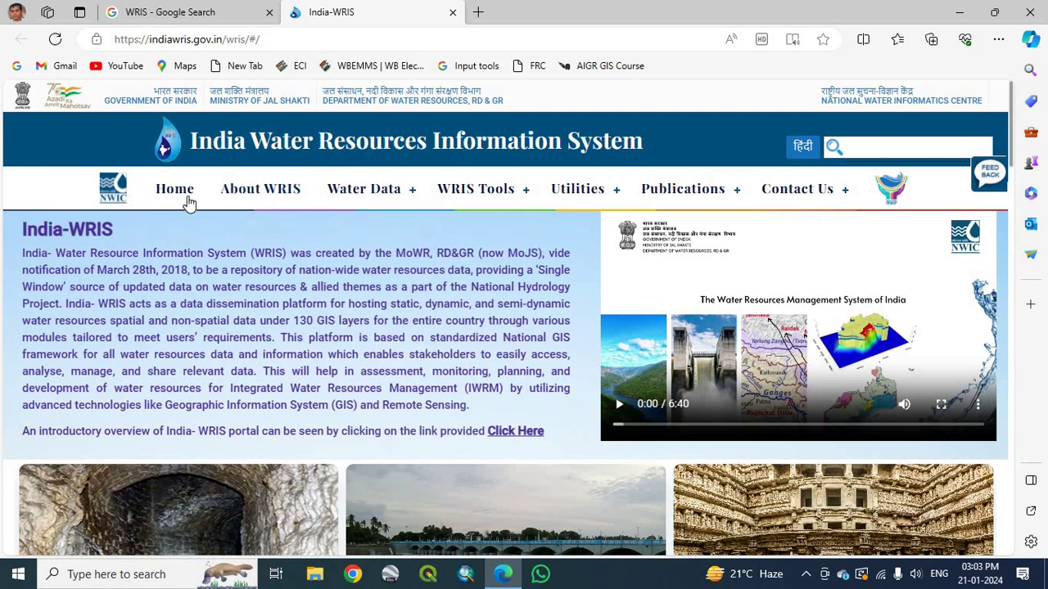
Go to the Rainfall page under Water Data > Hydro-meteorological.
{"action": "mouse_move", "coordinate": [319, 203]}
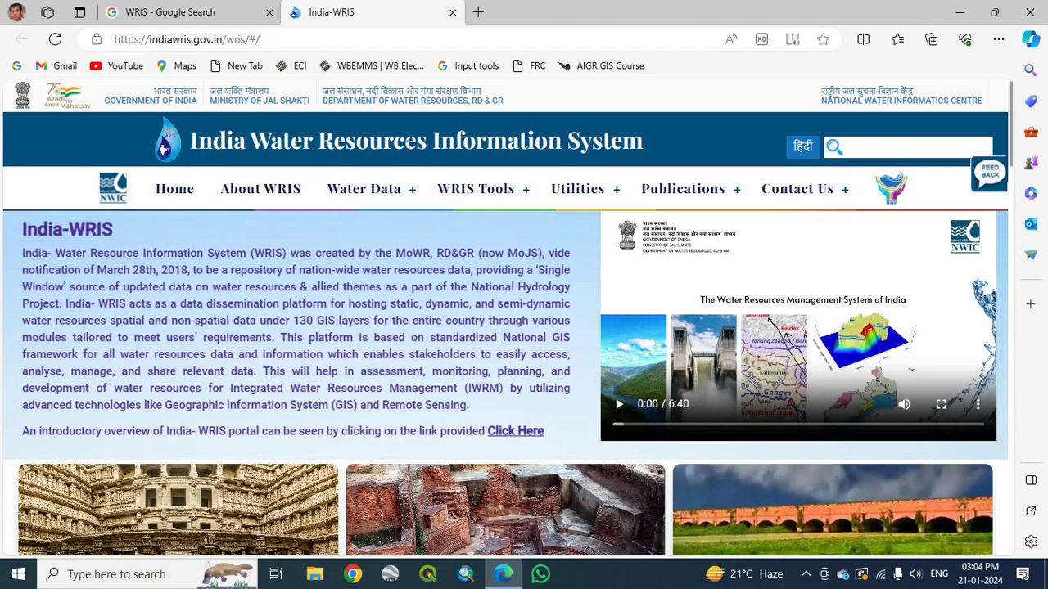
{"action": "mouse_move", "coordinate": [403, 193]}
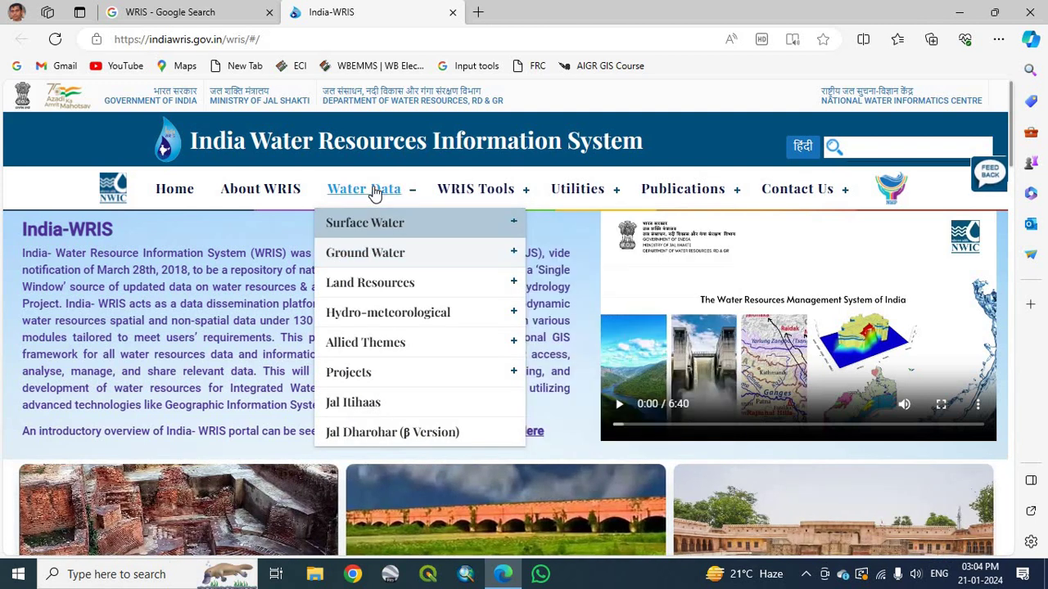
{"action": "mouse_move", "coordinate": [391, 319]}
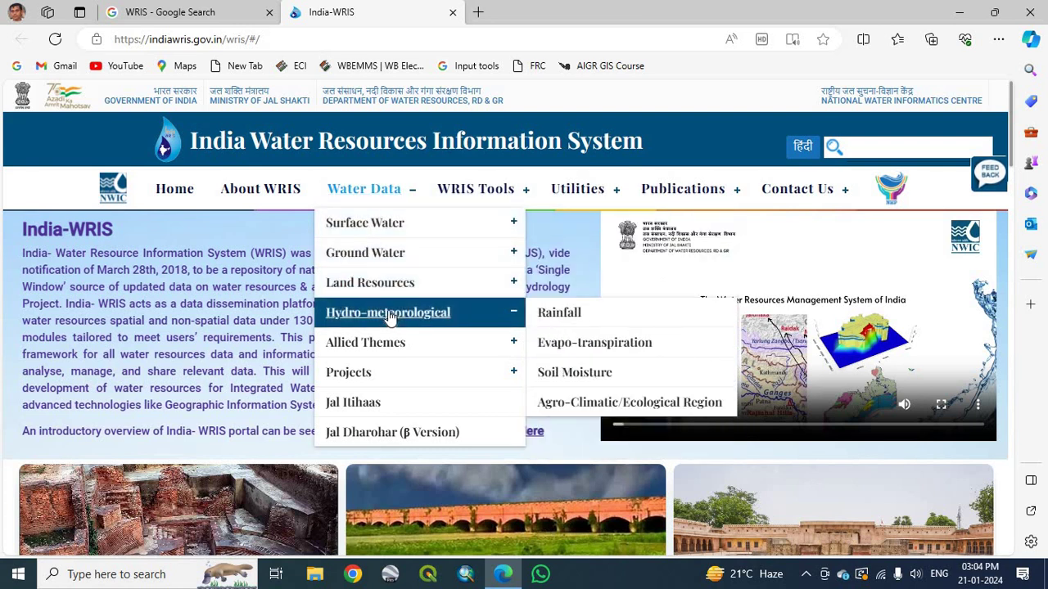
{"action": "left_click", "coordinate": [555, 315]}
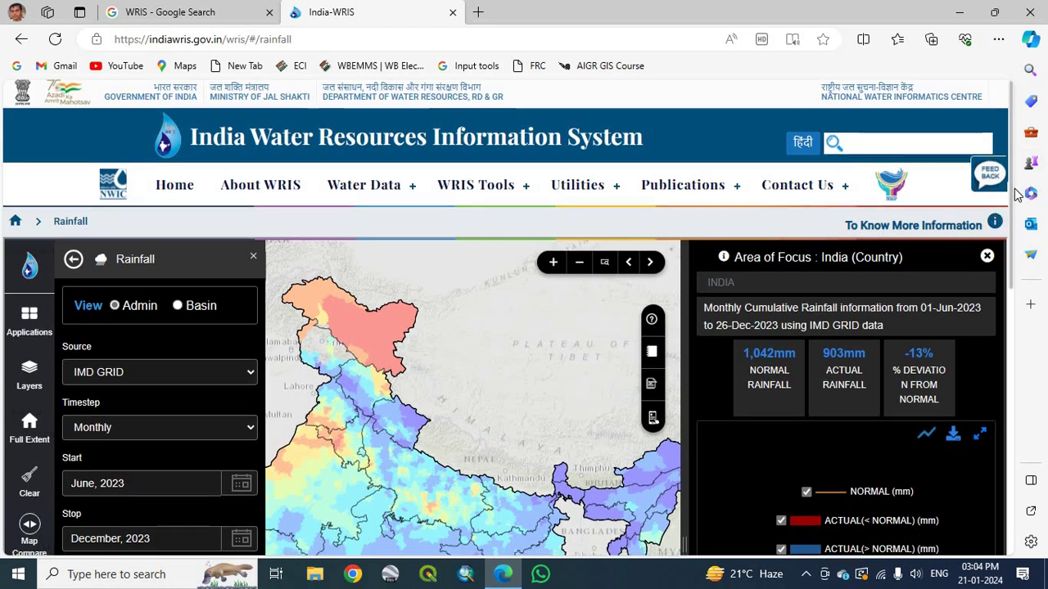
Bring the monthly rainfall chart into view and zoom the map in on West Bengal.
{"action": "scroll", "coordinate": [1015, 223], "scroll_direction": "down", "scroll_amount": 2}
{"action": "scroll", "coordinate": [1015, 223], "scroll_direction": "down", "scroll_amount": 4}
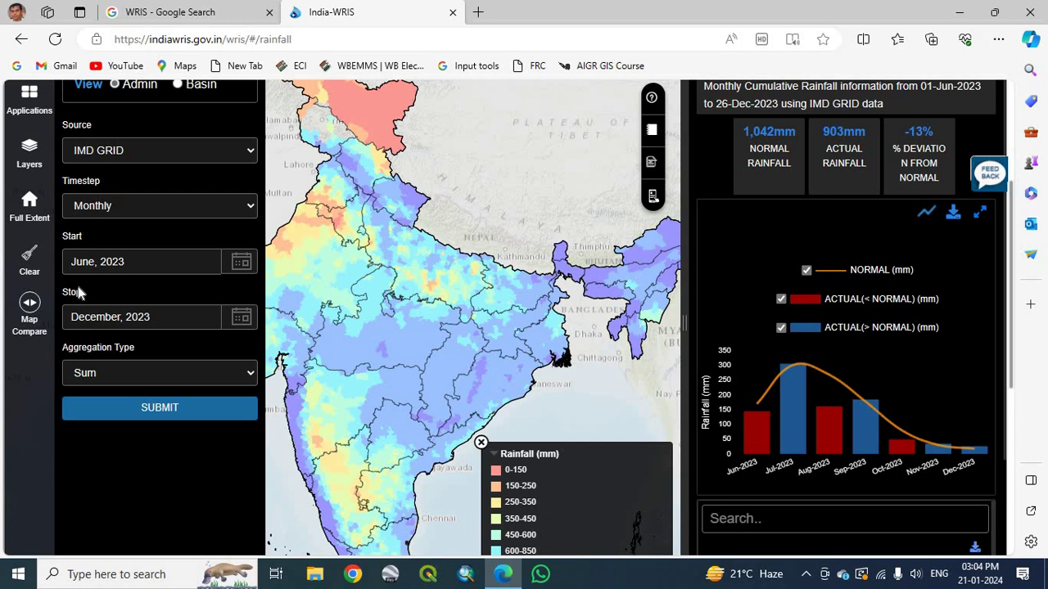
{"action": "scroll", "coordinate": [146, 170], "scroll_direction": "up", "scroll_amount": 2}
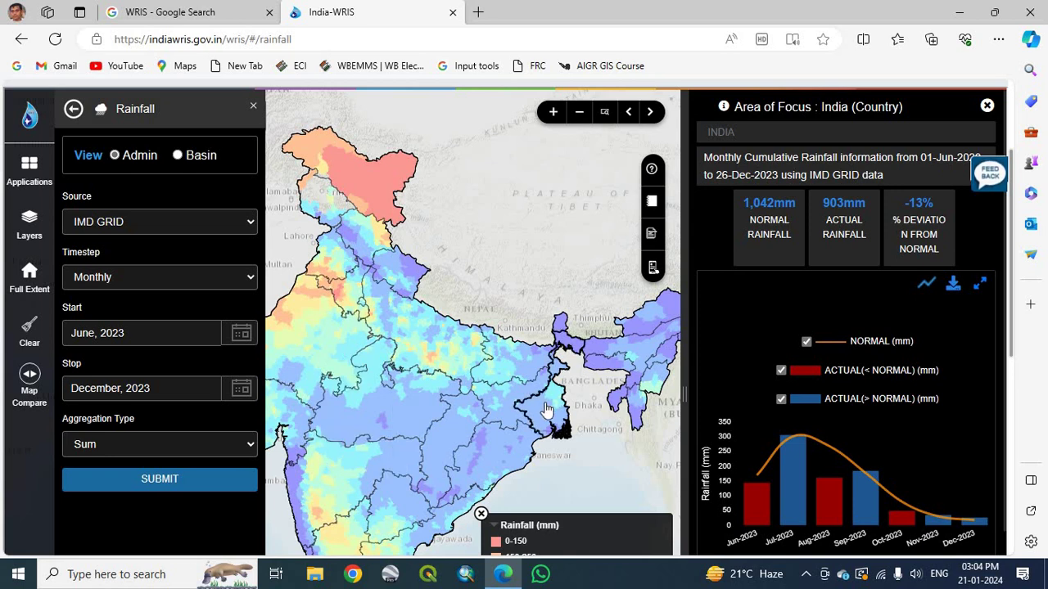
{"action": "scroll", "coordinate": [547, 412], "scroll_direction": "up", "scroll_amount": 1}
{"action": "scroll", "coordinate": [545, 402], "scroll_direction": "up", "scroll_amount": 1}
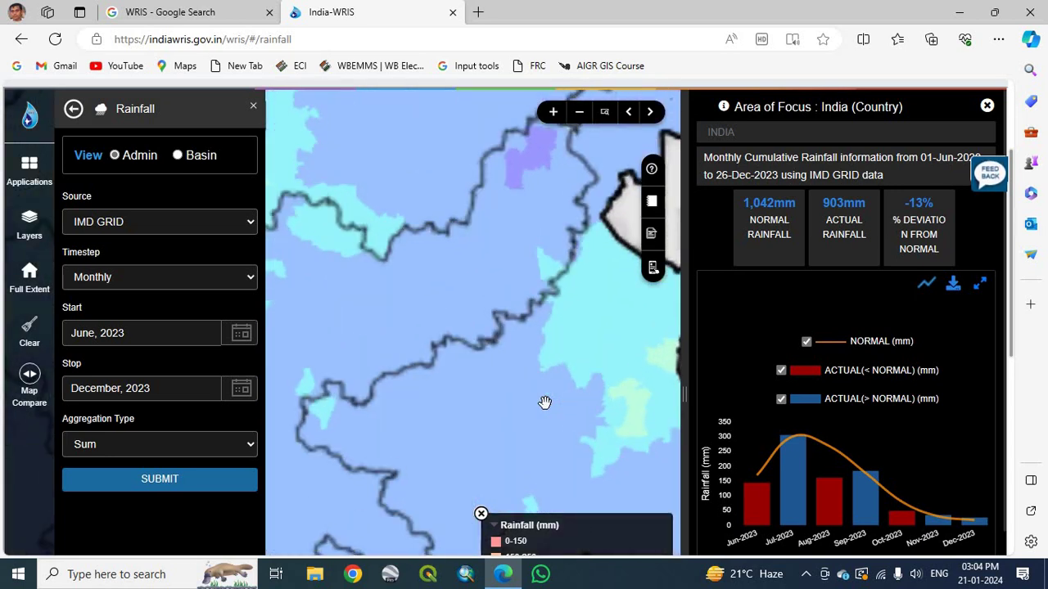
{"action": "scroll", "coordinate": [546, 402], "scroll_direction": "up", "scroll_amount": 1}
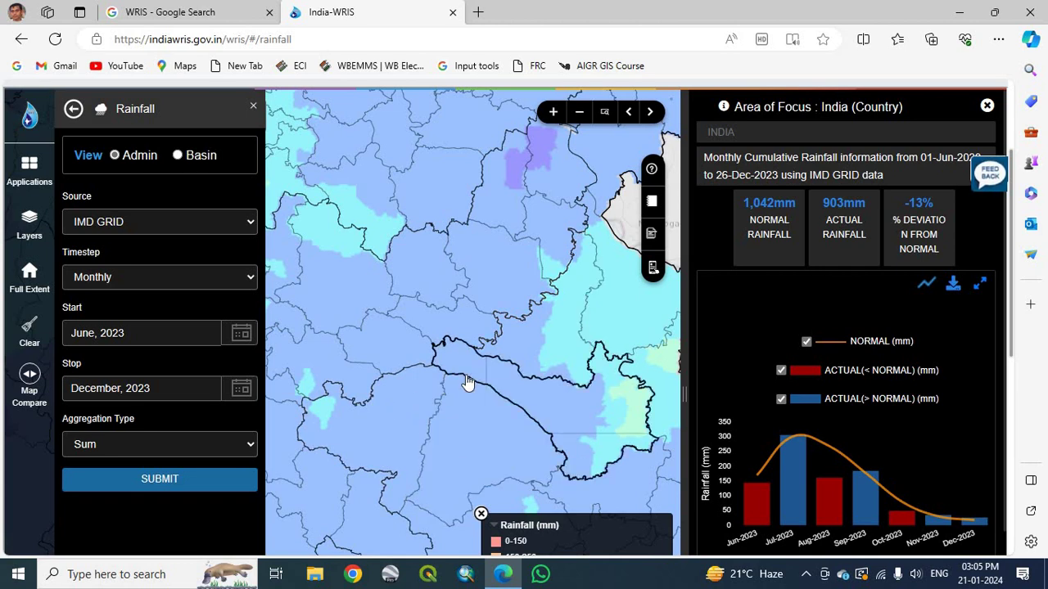
{"action": "scroll", "coordinate": [467, 383], "scroll_direction": "down", "scroll_amount": 2}
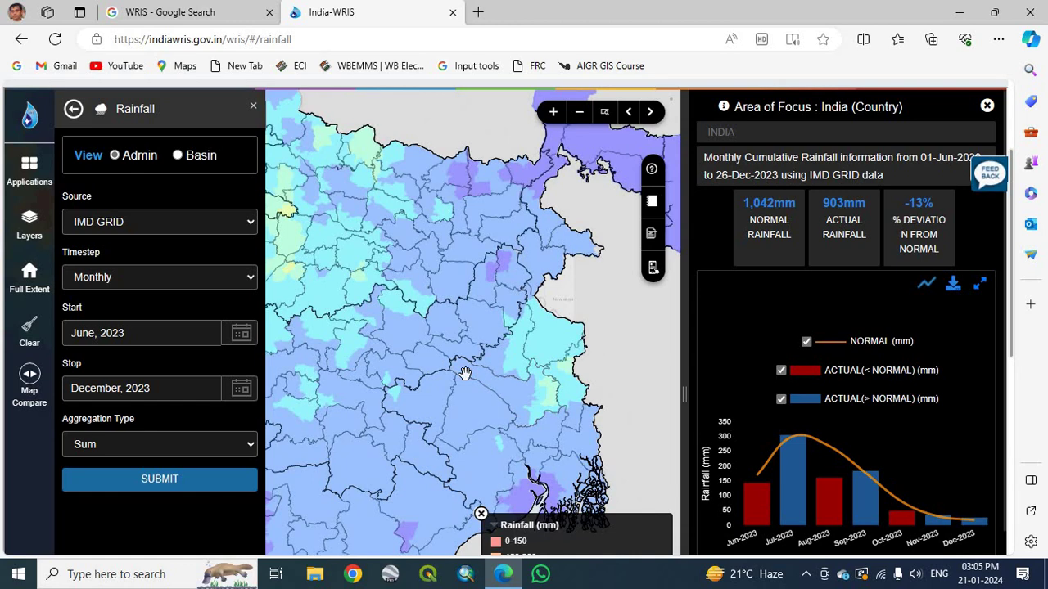
Switch the rainfall map to the river Basin view and recentre it.
{"action": "left_click", "coordinate": [177, 155]}
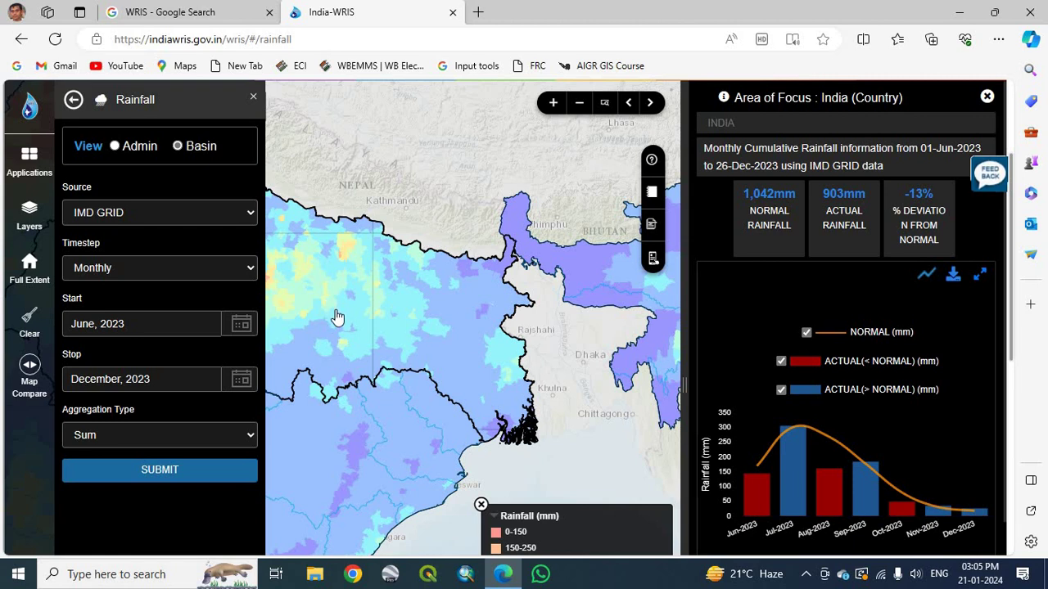
{"action": "left_click_drag", "start_coordinate": [338, 336], "coordinate": [478, 286]}
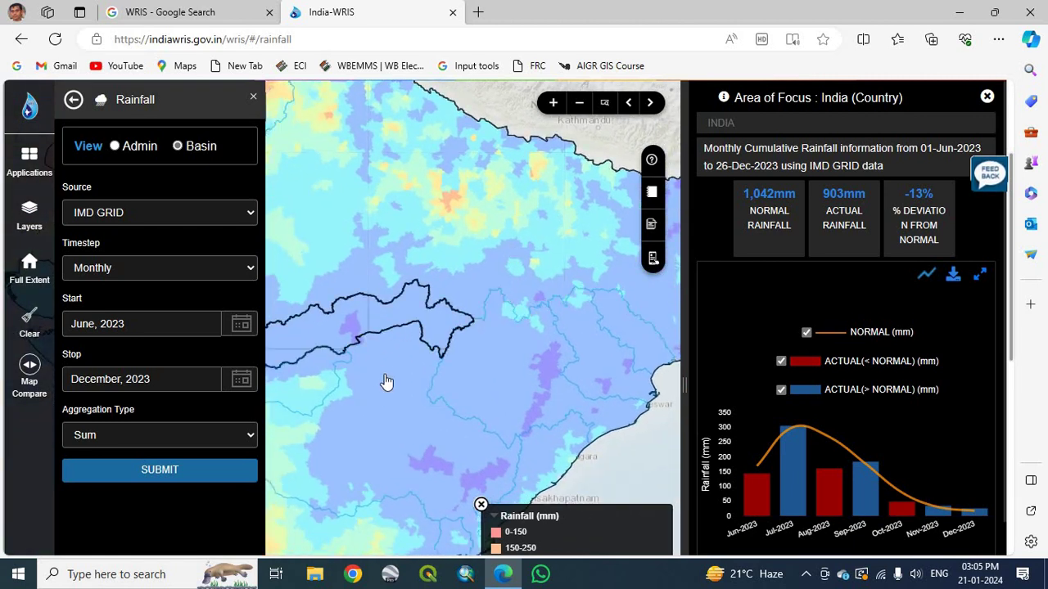
{"action": "scroll", "coordinate": [384, 375], "scroll_direction": "up", "scroll_amount": 2}
{"action": "scroll", "coordinate": [384, 372], "scroll_direction": "down", "scroll_amount": 2}
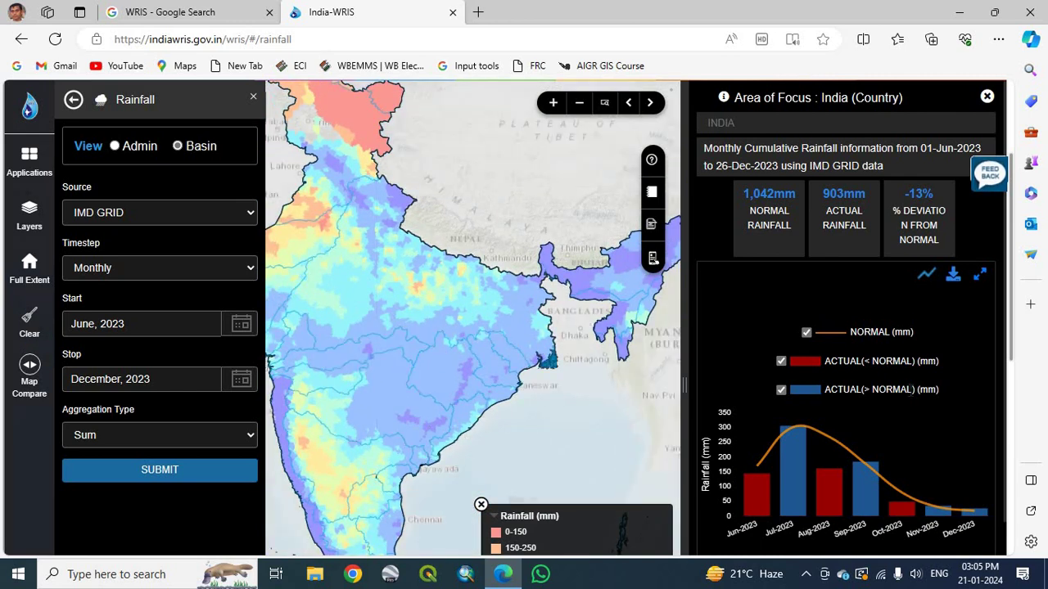
Scroll to the basin table, e.g. Brahmaputra 1,631.6 mm actual versus 1,088.9 mm normal.
{"action": "scroll", "coordinate": [960, 361], "scroll_direction": "down", "scroll_amount": 3}
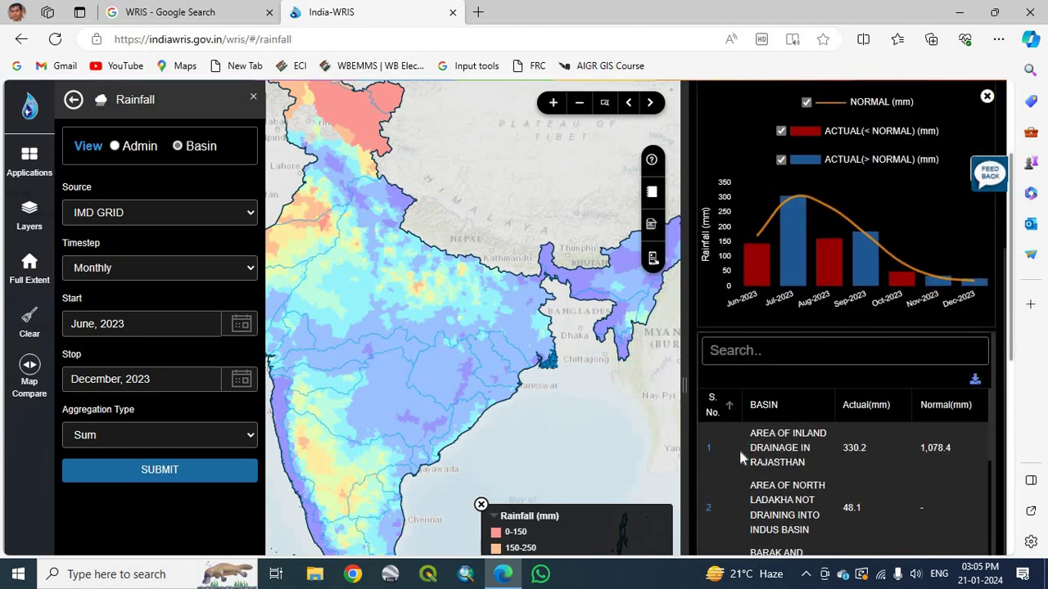
{"action": "scroll", "coordinate": [739, 451], "scroll_direction": "down", "scroll_amount": 2}
{"action": "scroll", "coordinate": [749, 458], "scroll_direction": "up", "scroll_amount": 2}
{"action": "scroll", "coordinate": [799, 525], "scroll_direction": "down", "scroll_amount": 1}
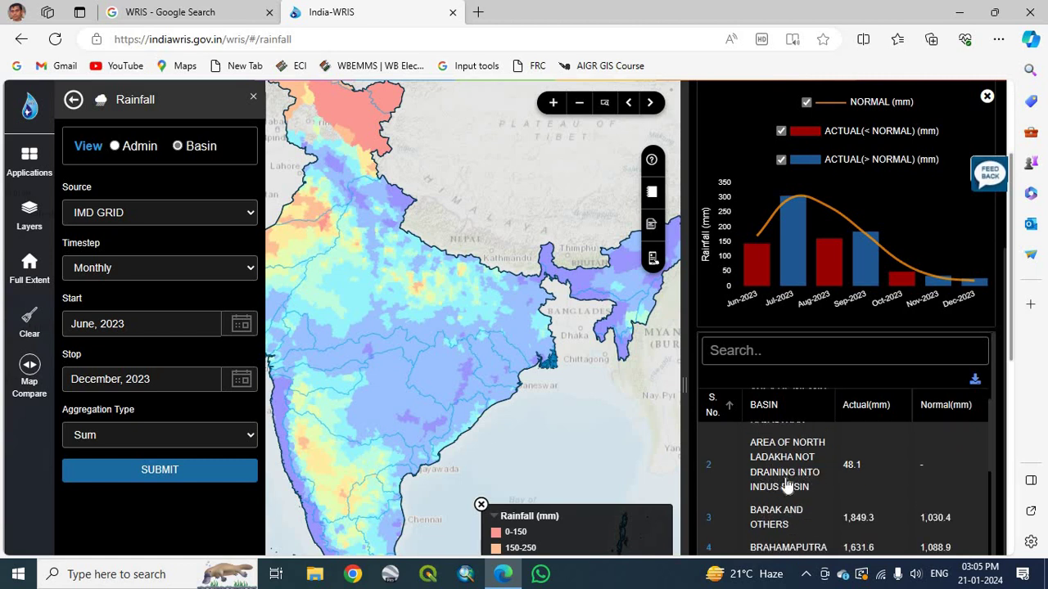
{"action": "scroll", "coordinate": [787, 501], "scroll_direction": "down", "scroll_amount": 1}
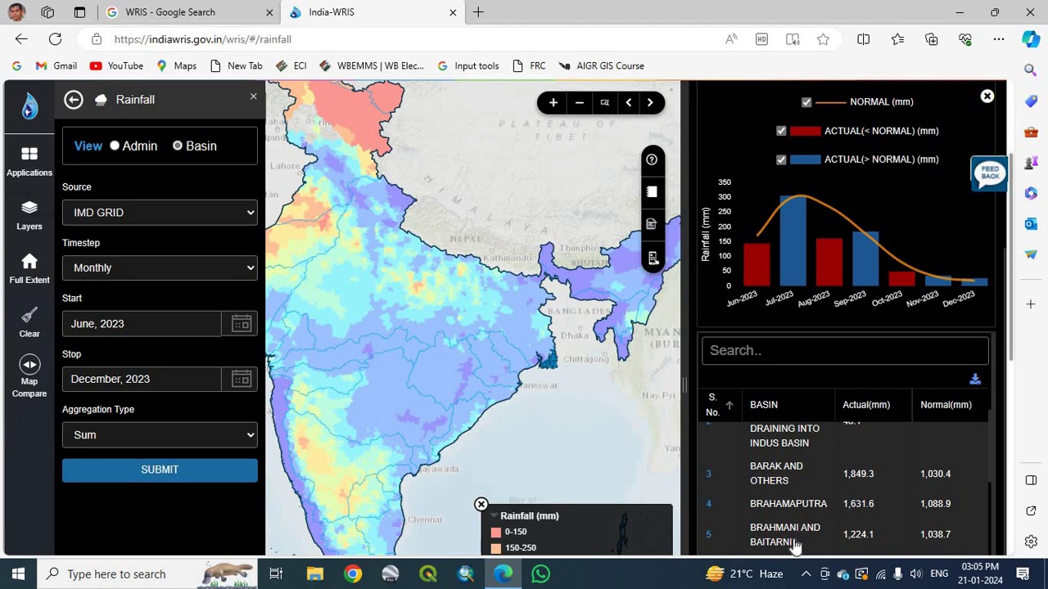
{"action": "scroll", "coordinate": [787, 541], "scroll_direction": "down", "scroll_amount": 1}
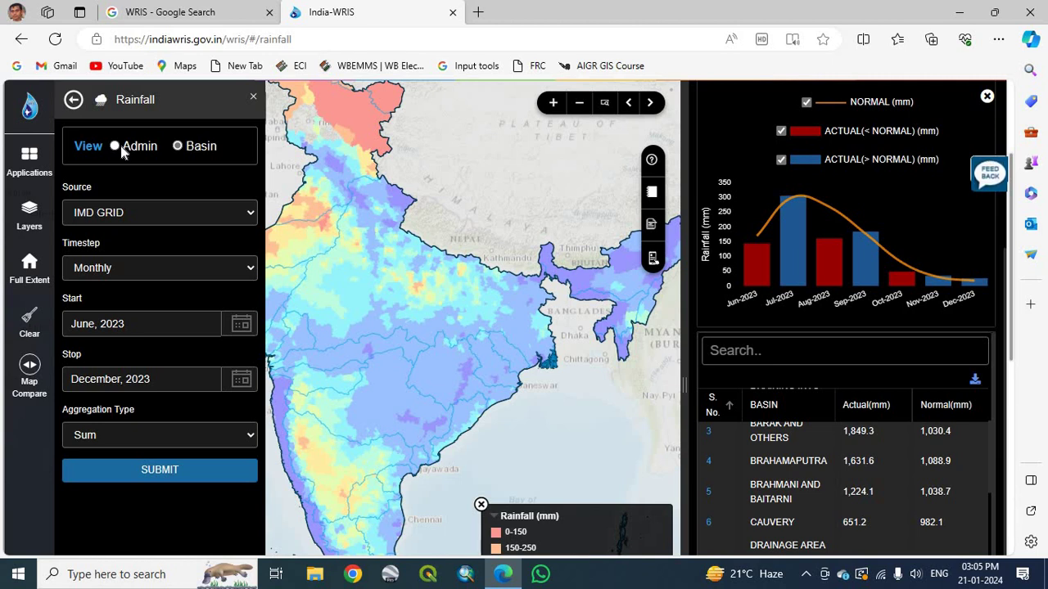
Return to Admin view with IMD GRID as source and show the 2023 Start month choices.
{"action": "left_click", "coordinate": [120, 146]}
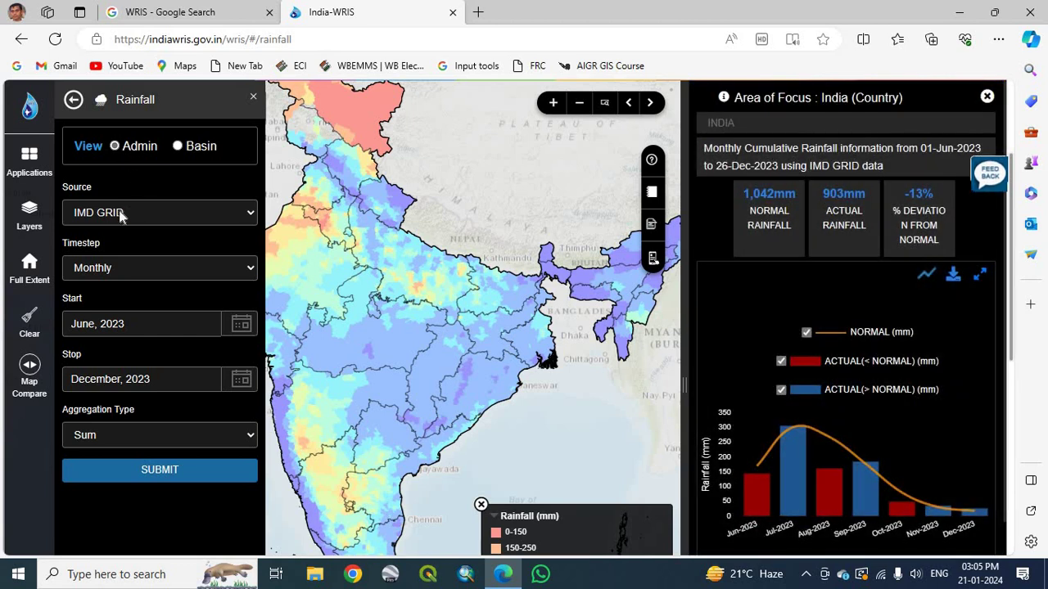
{"action": "left_click", "coordinate": [248, 217]}
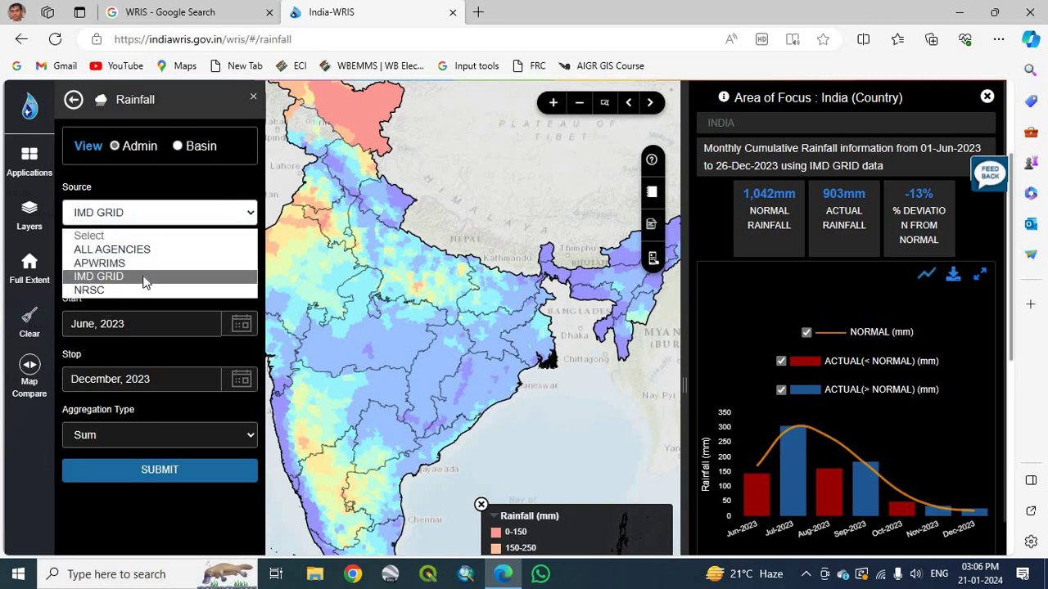
{"action": "left_click", "coordinate": [184, 187]}
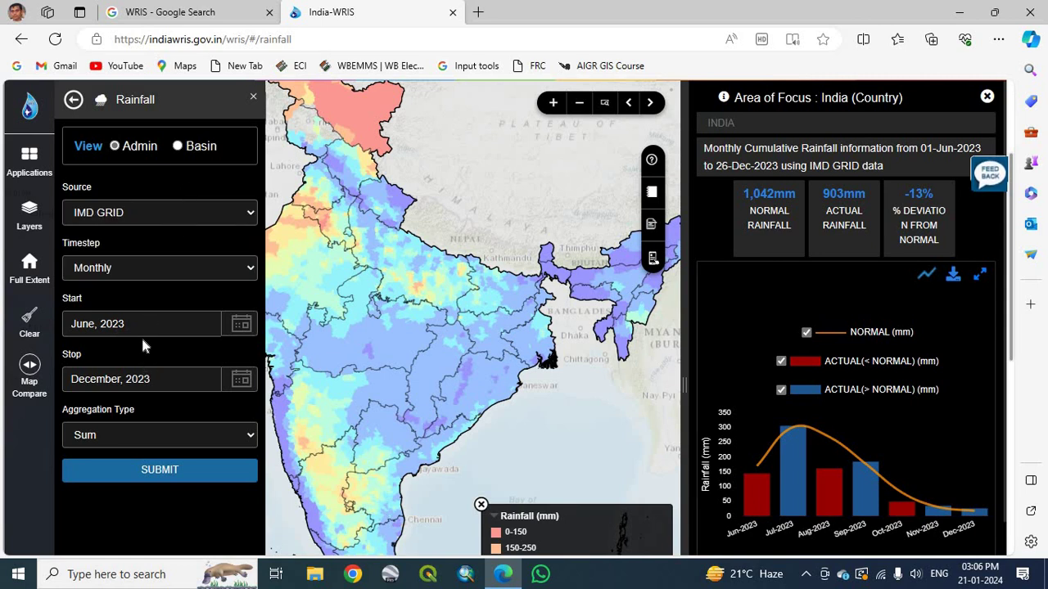
{"action": "left_click", "coordinate": [241, 326]}
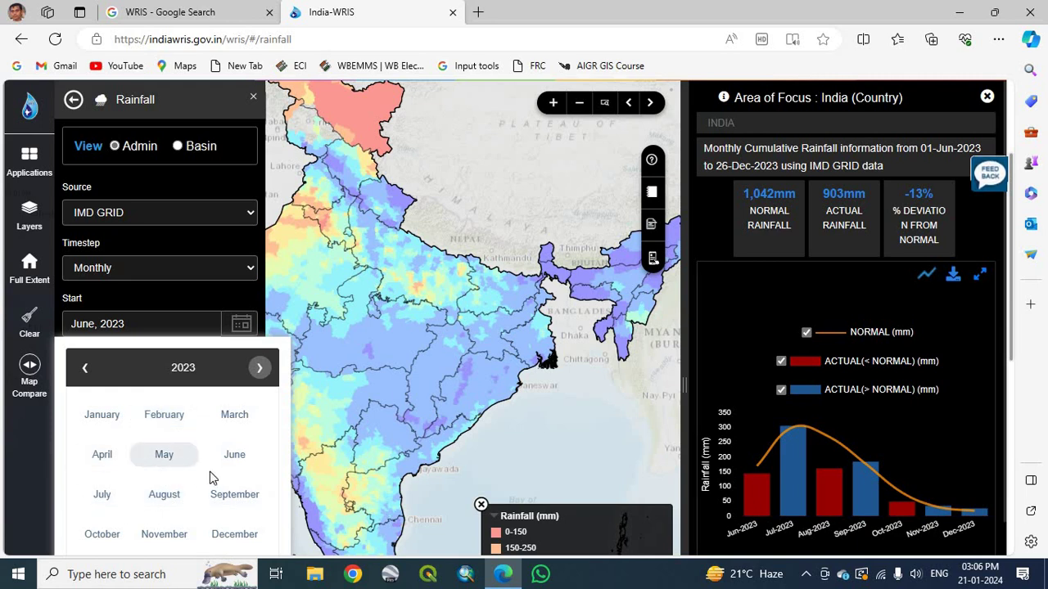
{"action": "left_click", "coordinate": [164, 455]}
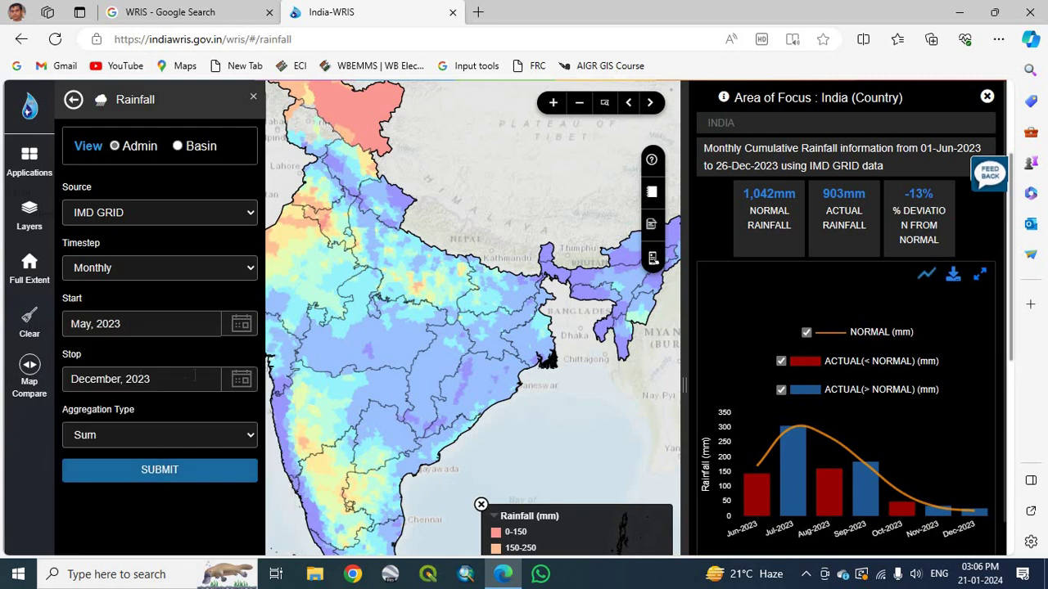
{"action": "left_click", "coordinate": [205, 379]}
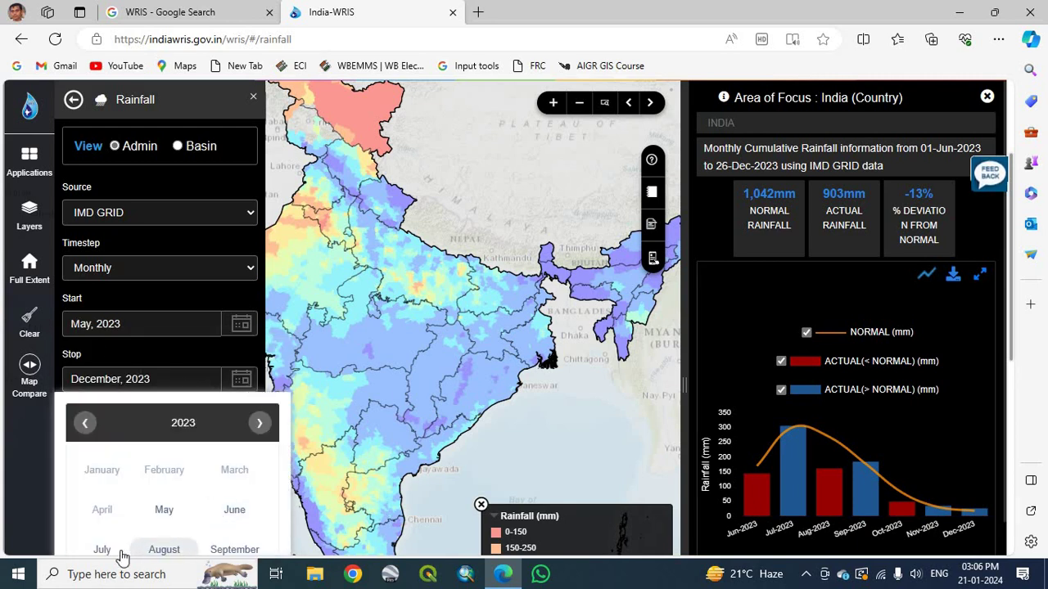
{"action": "left_click", "coordinate": [163, 550]}
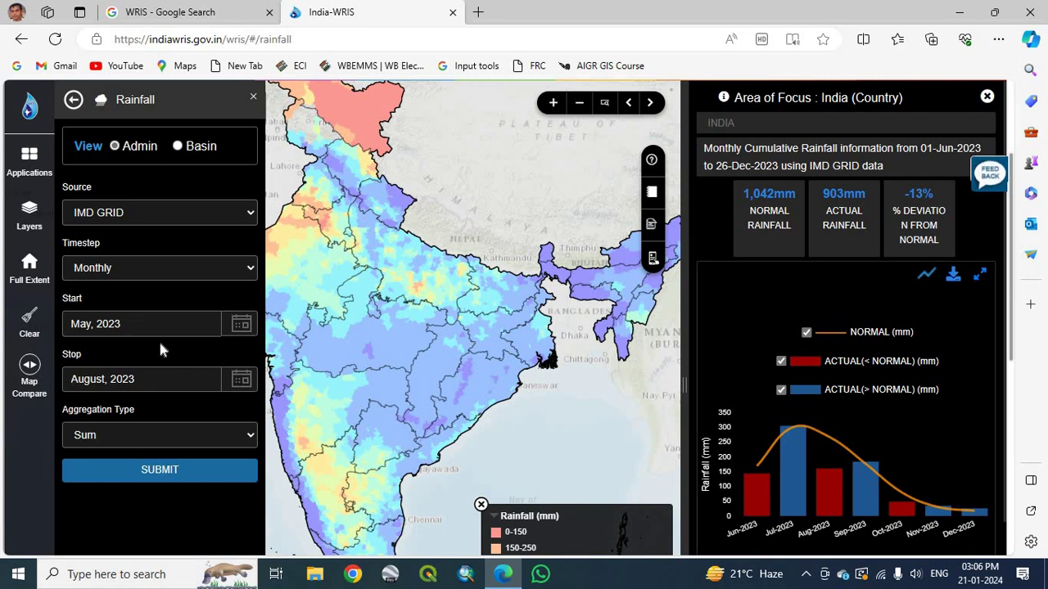
{"action": "left_click", "coordinate": [248, 437]}
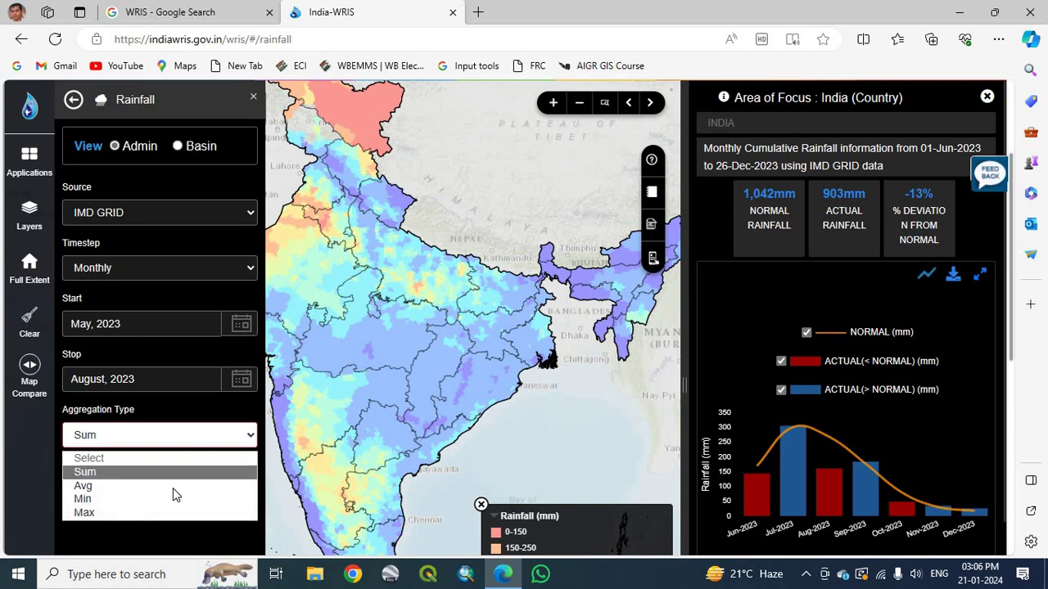
{"action": "left_click", "coordinate": [123, 475]}
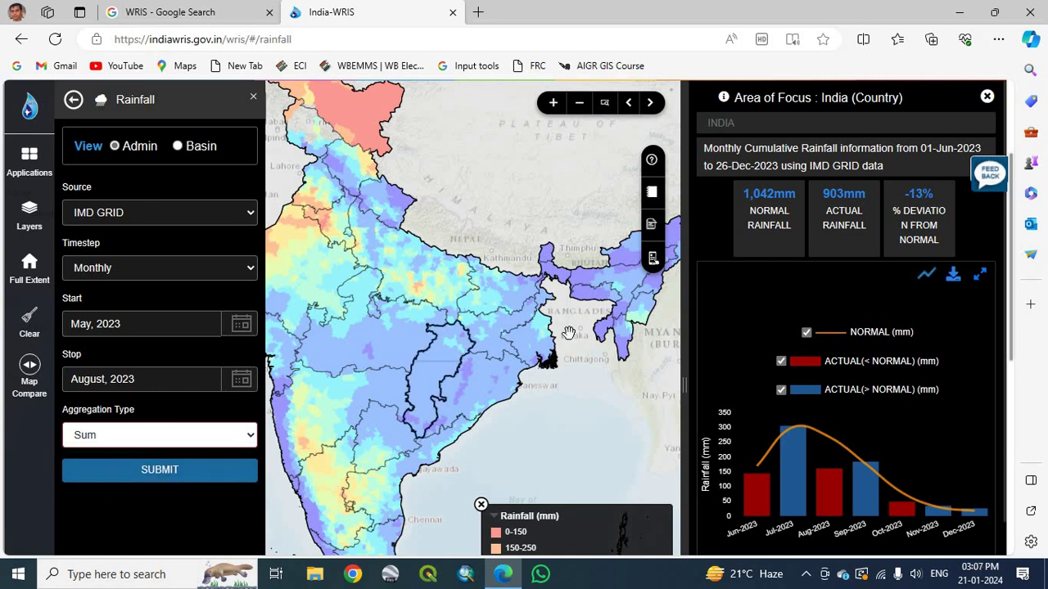
{"action": "scroll", "coordinate": [544, 348], "scroll_direction": "up", "scroll_amount": 2}
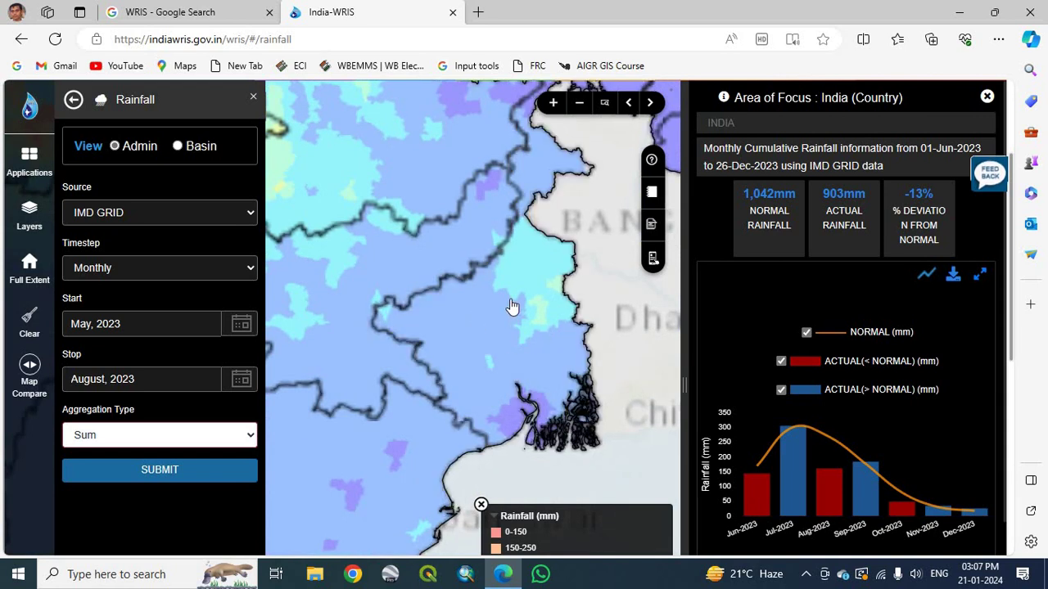
{"action": "scroll", "coordinate": [506, 344], "scroll_direction": "down", "scroll_amount": 2}
{"action": "scroll", "coordinate": [502, 321], "scroll_direction": "down", "scroll_amount": 1}
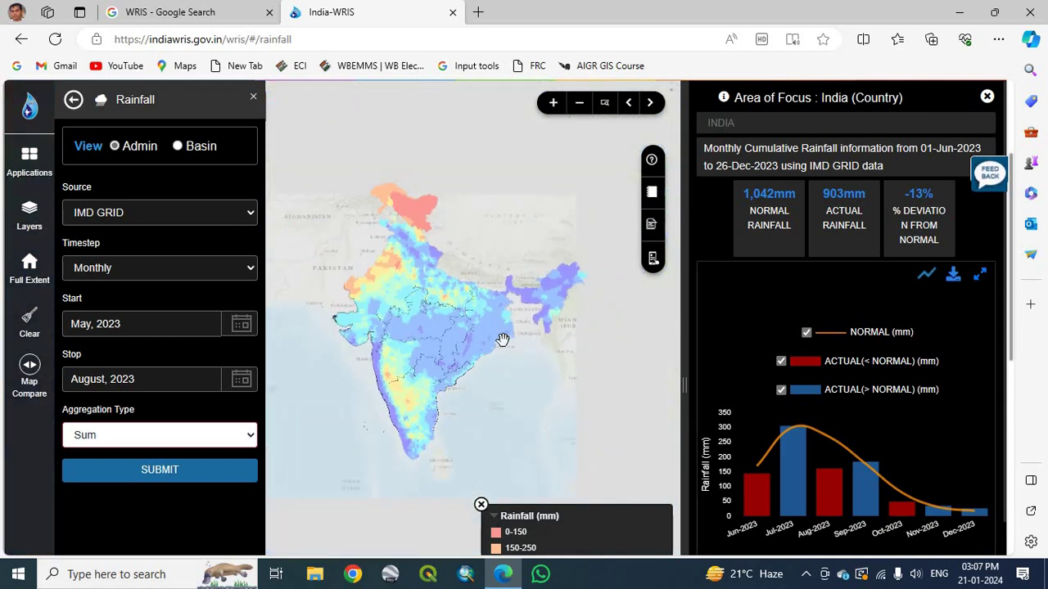
{"action": "scroll", "coordinate": [537, 382], "scroll_direction": "up", "scroll_amount": 1}
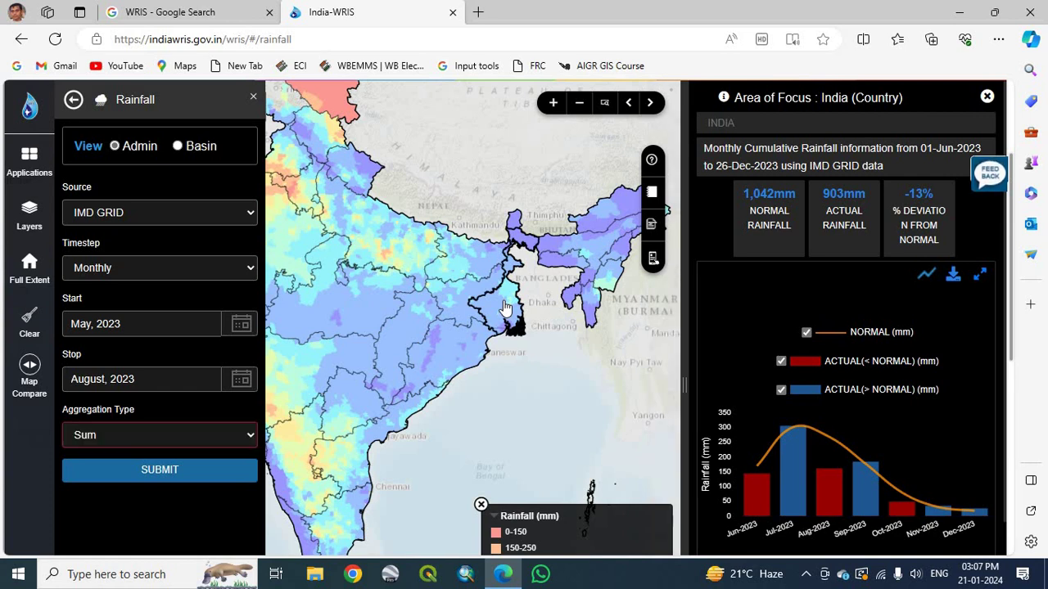
Select West Bengal on the map and check Birbhum district's rainfall statistics.
{"action": "left_click", "coordinate": [505, 308]}
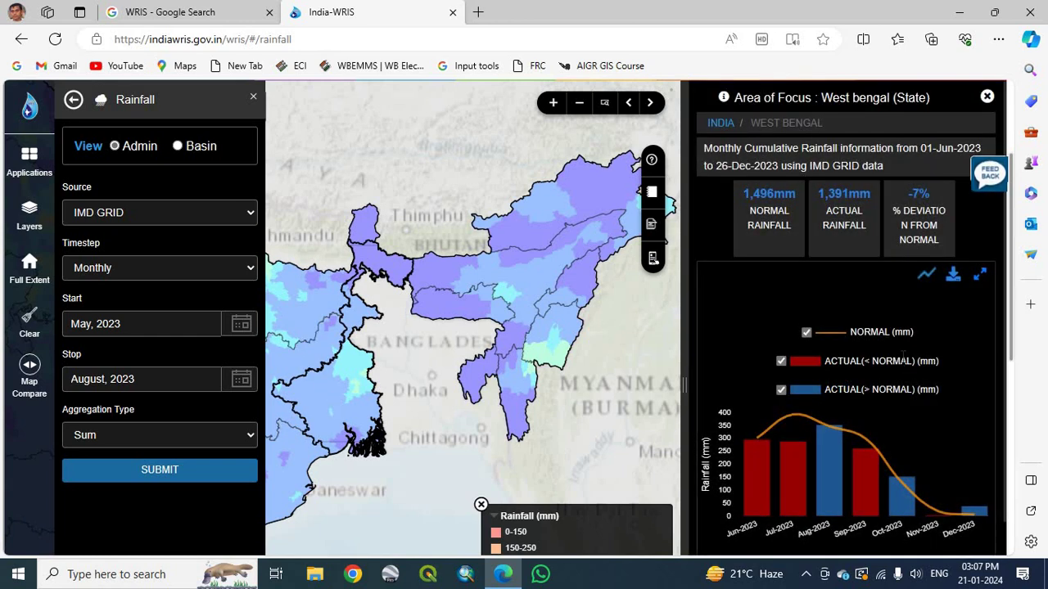
{"action": "scroll", "coordinate": [902, 360], "scroll_direction": "down", "scroll_amount": 3}
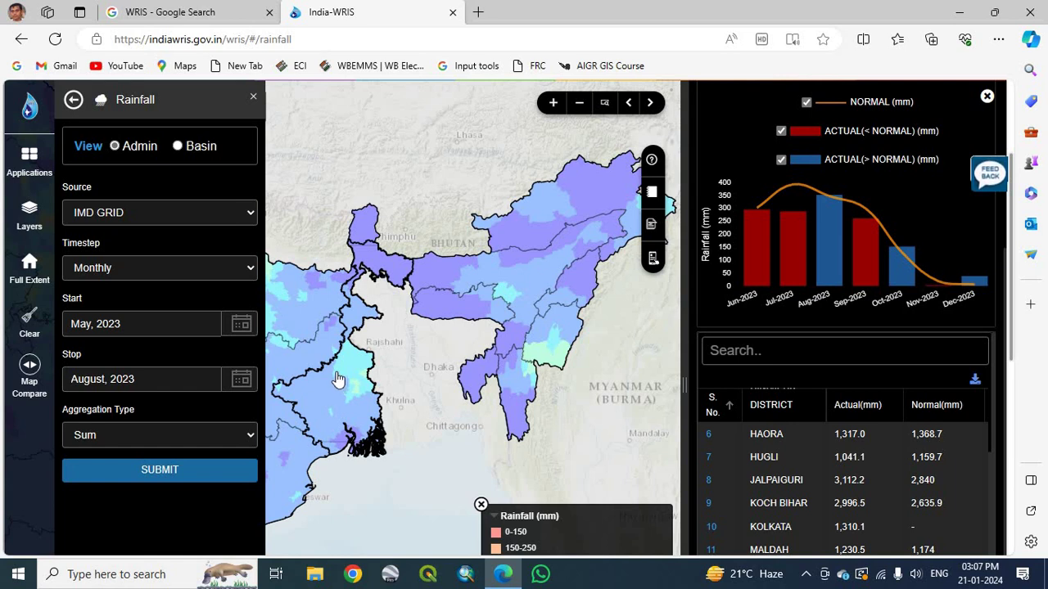
{"action": "scroll", "coordinate": [335, 379], "scroll_direction": "up", "scroll_amount": 1}
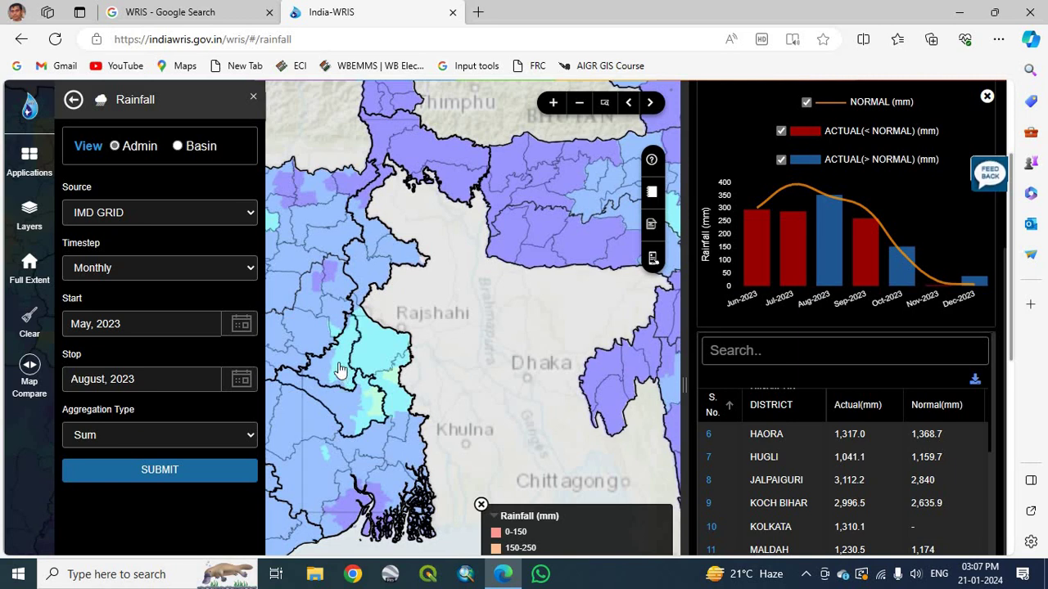
{"action": "left_click", "coordinate": [341, 370]}
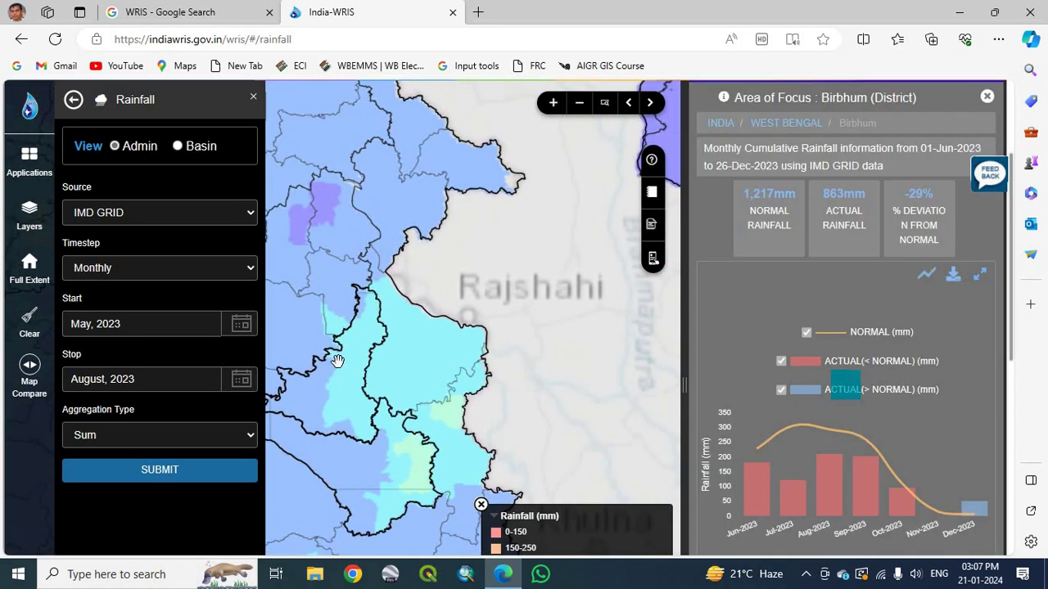
{"action": "scroll", "coordinate": [337, 361], "scroll_direction": "down", "scroll_amount": 3}
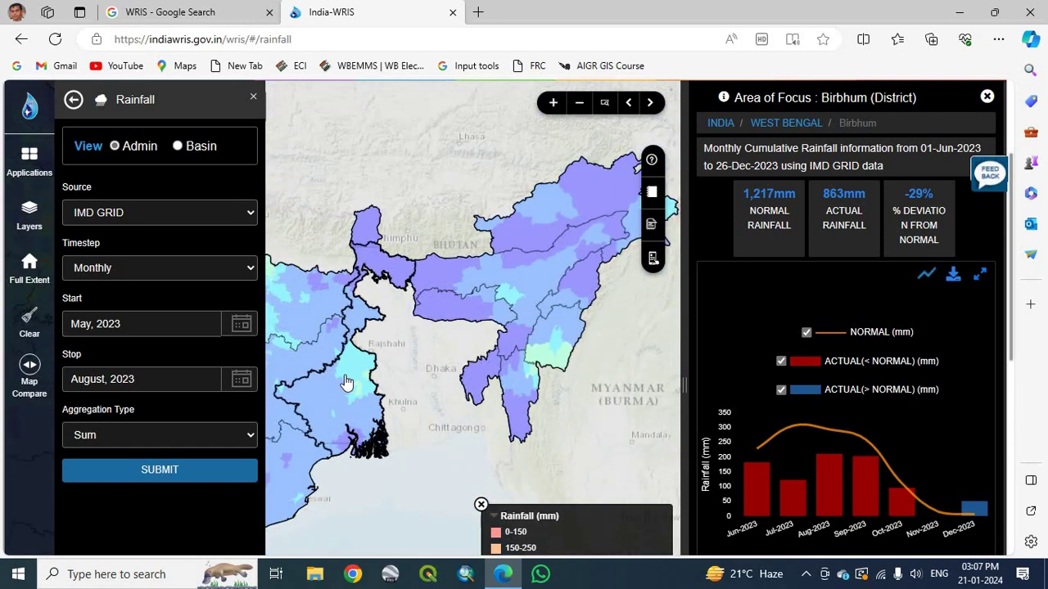
{"action": "left_click", "coordinate": [346, 383]}
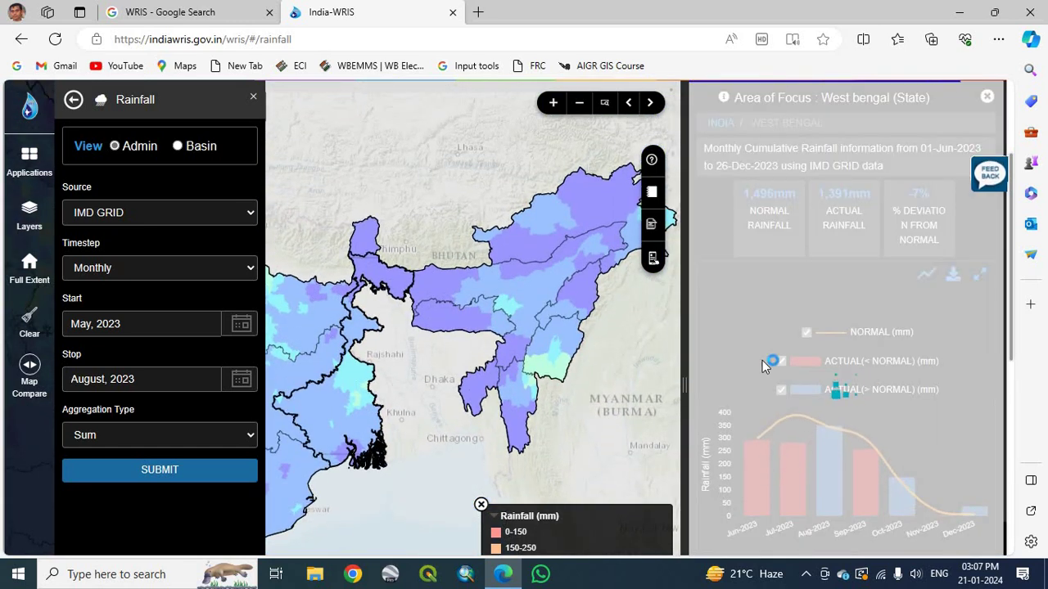
{"action": "scroll", "coordinate": [799, 413], "scroll_direction": "down", "scroll_amount": 2}
{"action": "scroll", "coordinate": [798, 413], "scroll_direction": "down", "scroll_amount": 1}
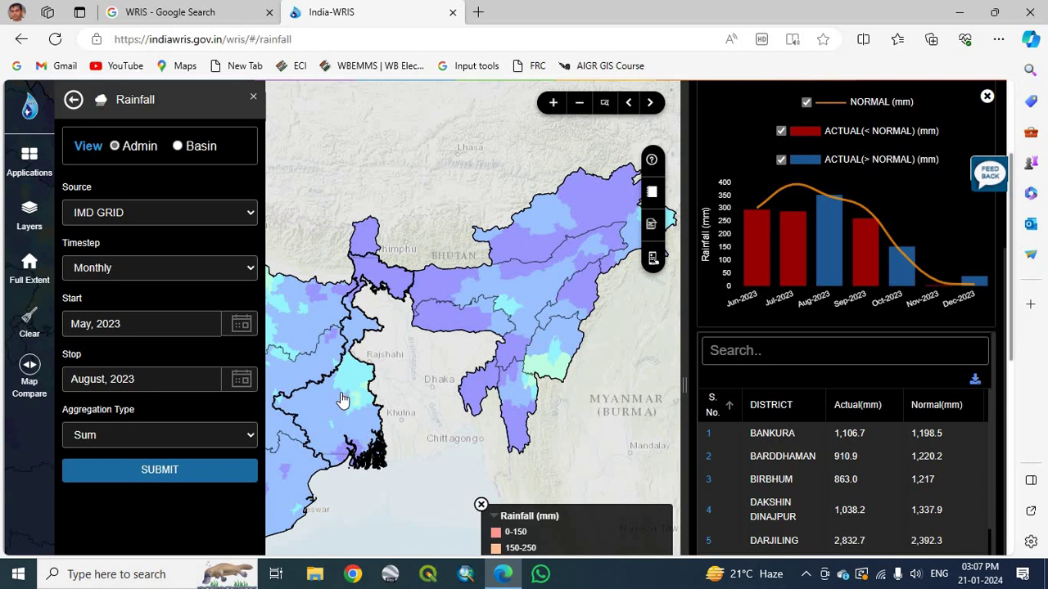
{"action": "scroll", "coordinate": [343, 400], "scroll_direction": "up", "scroll_amount": 2}
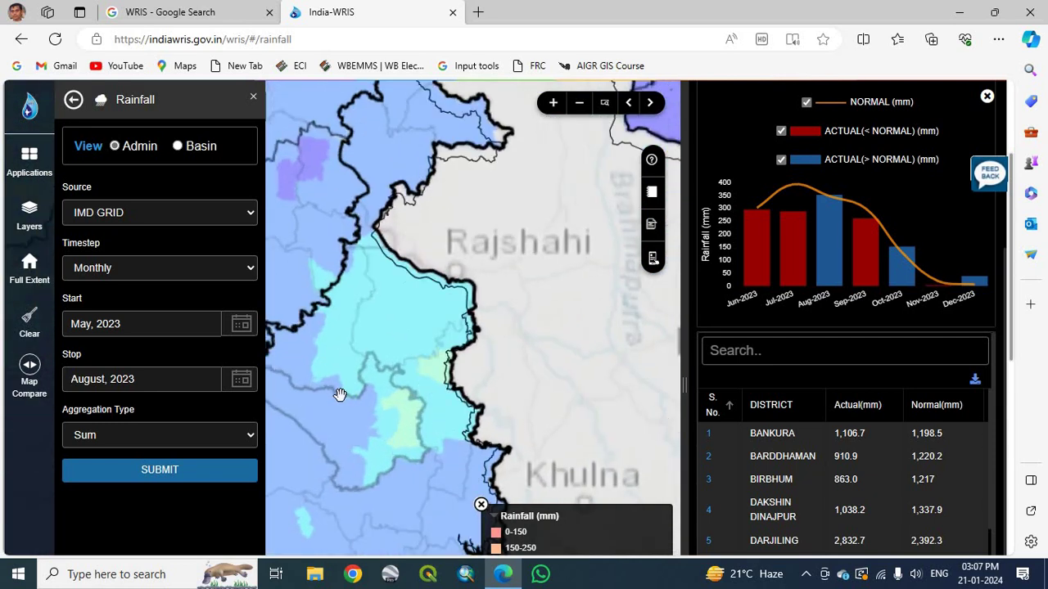
Check Barddhaman district, then reload West Bengal's statistics: 1,391mm actual versus 1,496mm normal.
{"action": "left_click", "coordinate": [374, 424]}
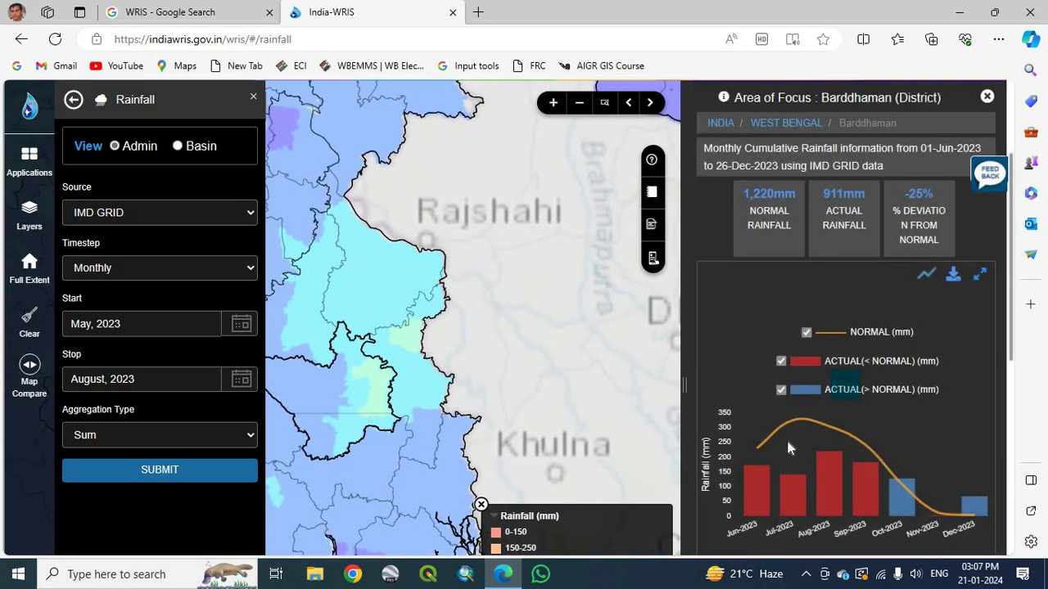
{"action": "mouse_move", "coordinate": [788, 449]}
{"action": "scroll", "coordinate": [805, 456], "scroll_direction": "down", "scroll_amount": 3}
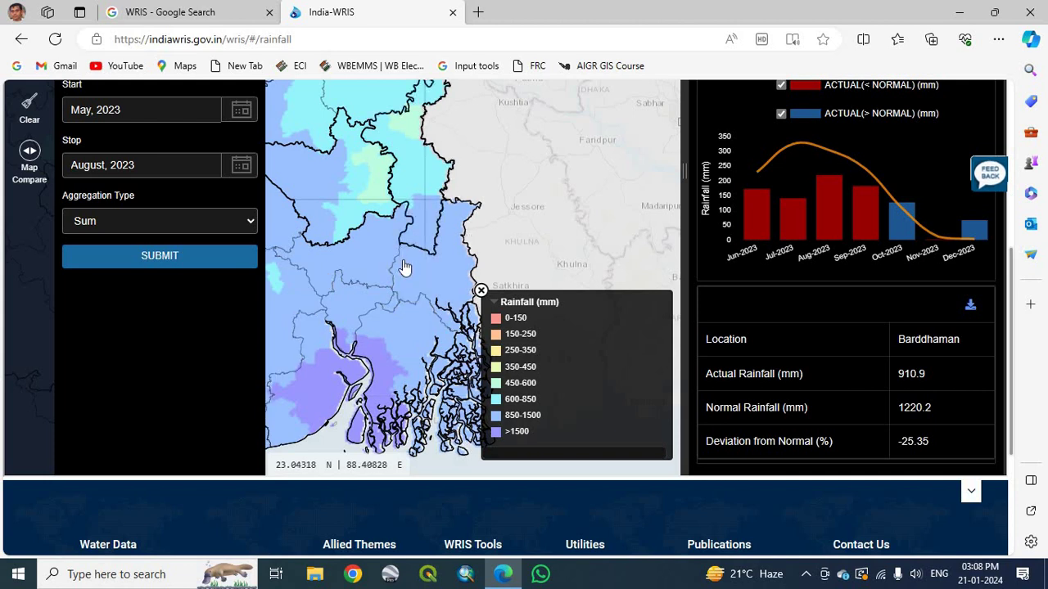
{"action": "scroll", "coordinate": [402, 271], "scroll_direction": "up", "scroll_amount": 3}
{"action": "scroll", "coordinate": [402, 258], "scroll_direction": "down", "scroll_amount": 4}
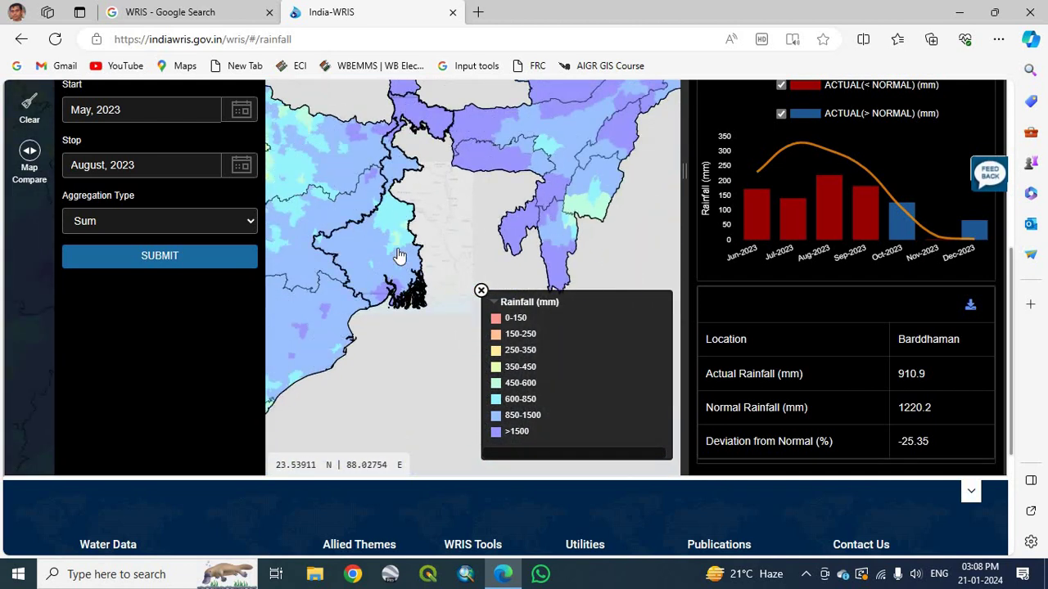
{"action": "left_click", "coordinate": [397, 248]}
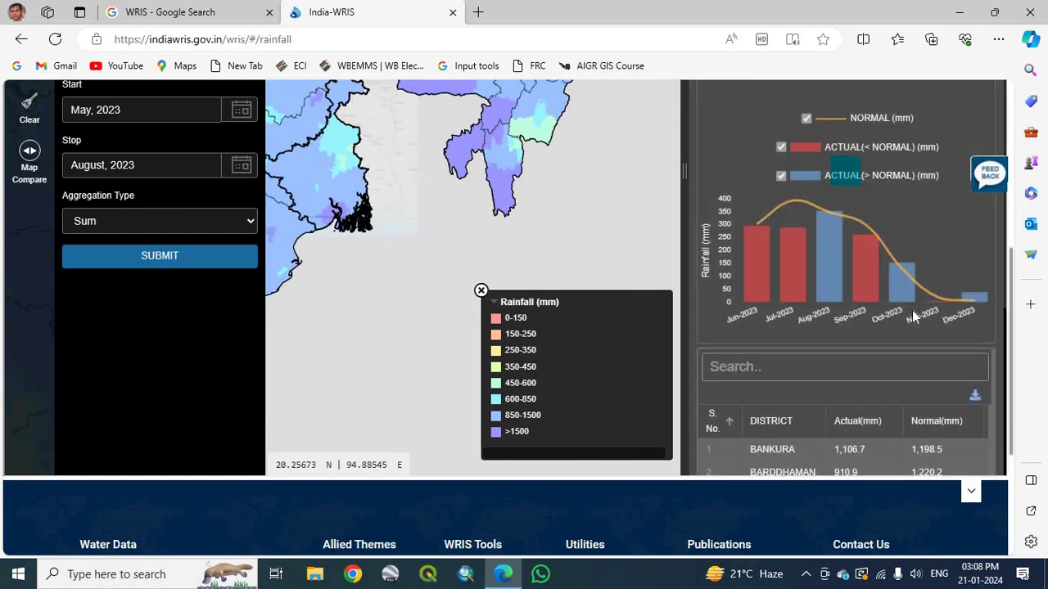
{"action": "scroll", "coordinate": [923, 322], "scroll_direction": "up", "scroll_amount": 1}
{"action": "scroll", "coordinate": [920, 322], "scroll_direction": "up", "scroll_amount": 1}
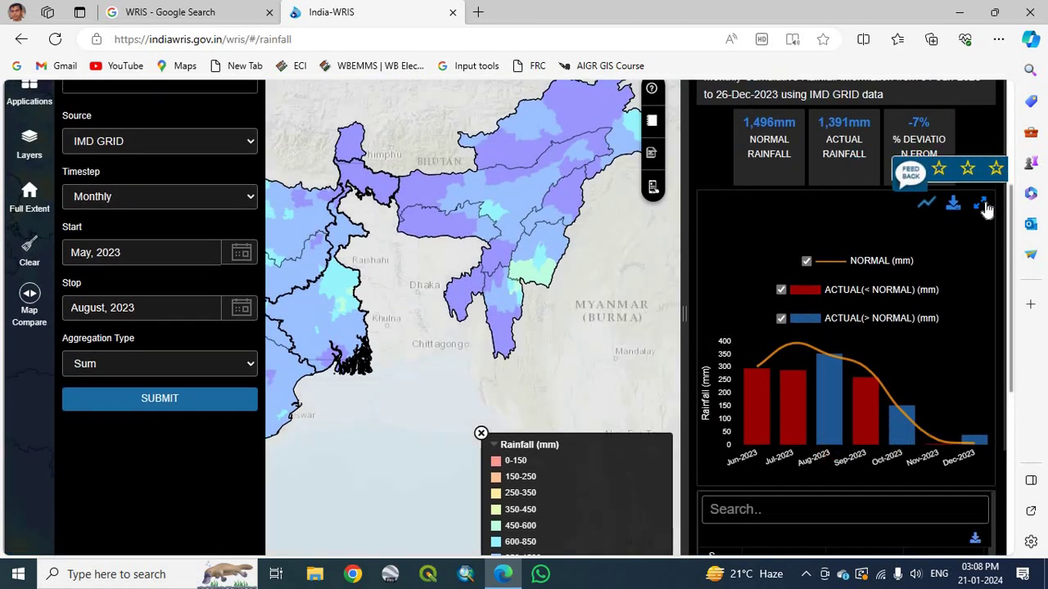
Enlarge West Bengal's rainfall chart, limit it to June–August 2023, and show download formats.
{"action": "left_click", "coordinate": [981, 204]}
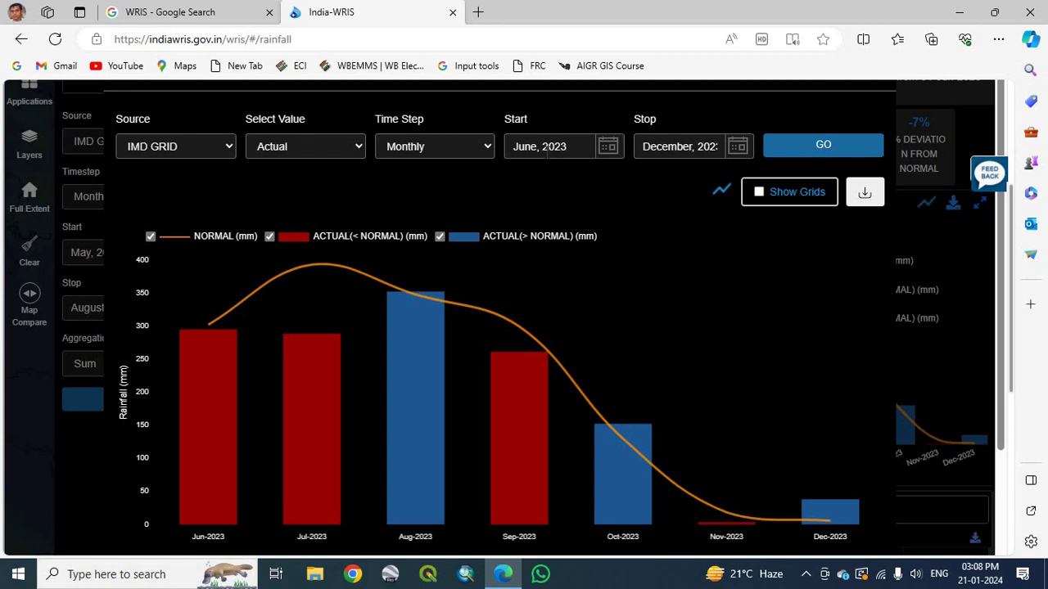
{"action": "left_click", "coordinate": [737, 146]}
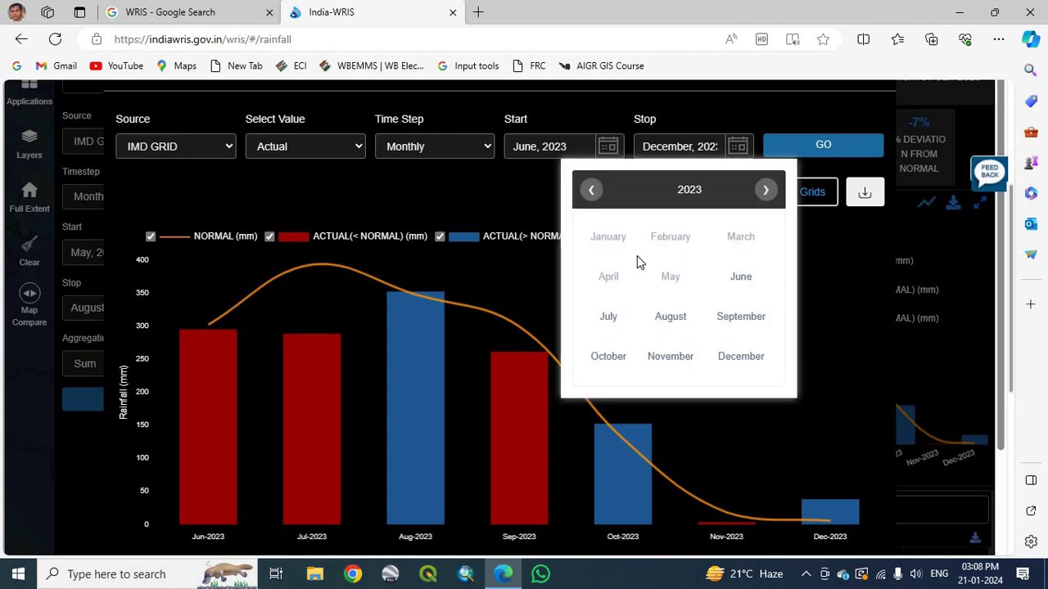
{"action": "left_click", "coordinate": [675, 322]}
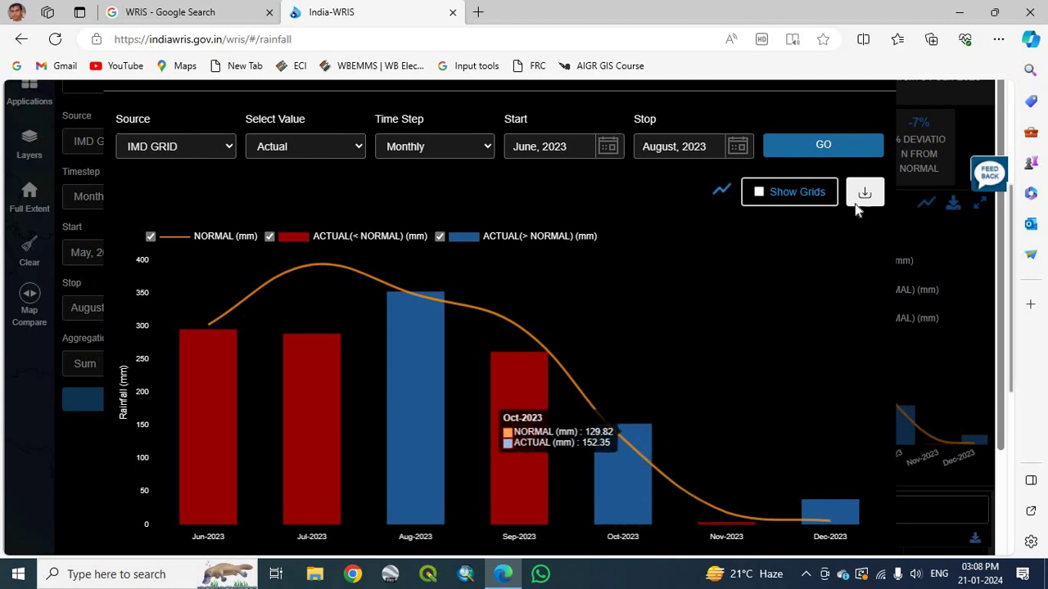
{"action": "left_click", "coordinate": [823, 145]}
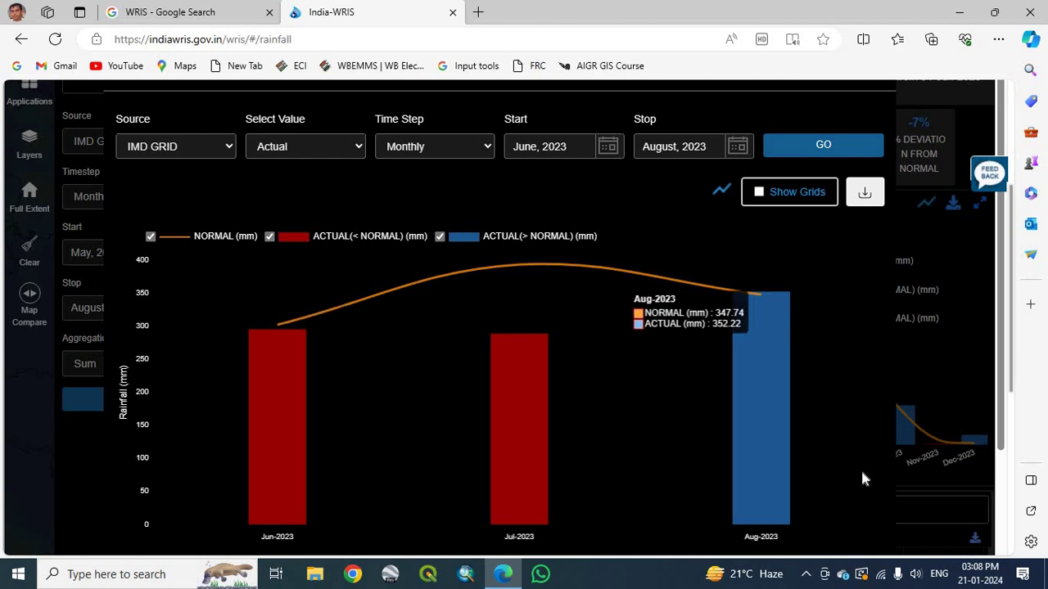
{"action": "left_click", "coordinate": [865, 196]}
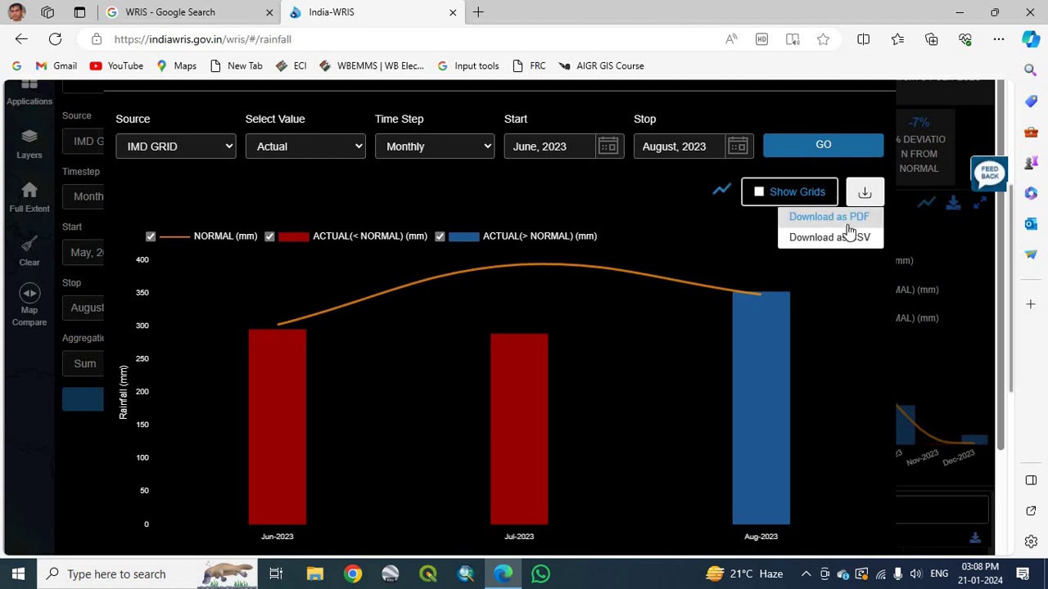
Choose CSV and submit the purpose form with a name, an e-mail and NGO purpose.
{"action": "left_click", "coordinate": [844, 237]}
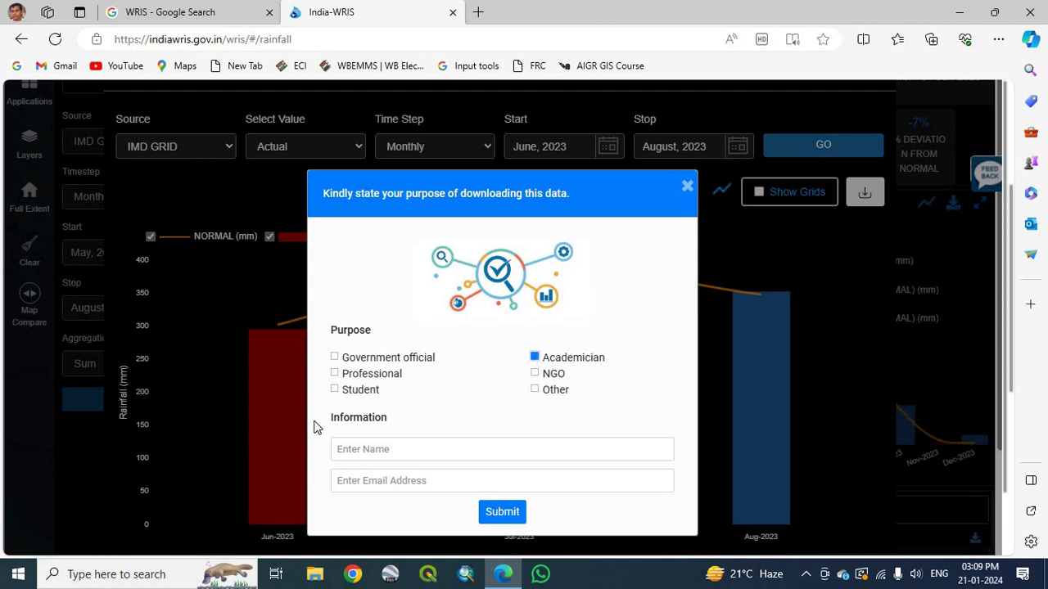
{"action": "left_click", "coordinate": [334, 391]}
{"action": "left_click", "coordinate": [534, 359]}
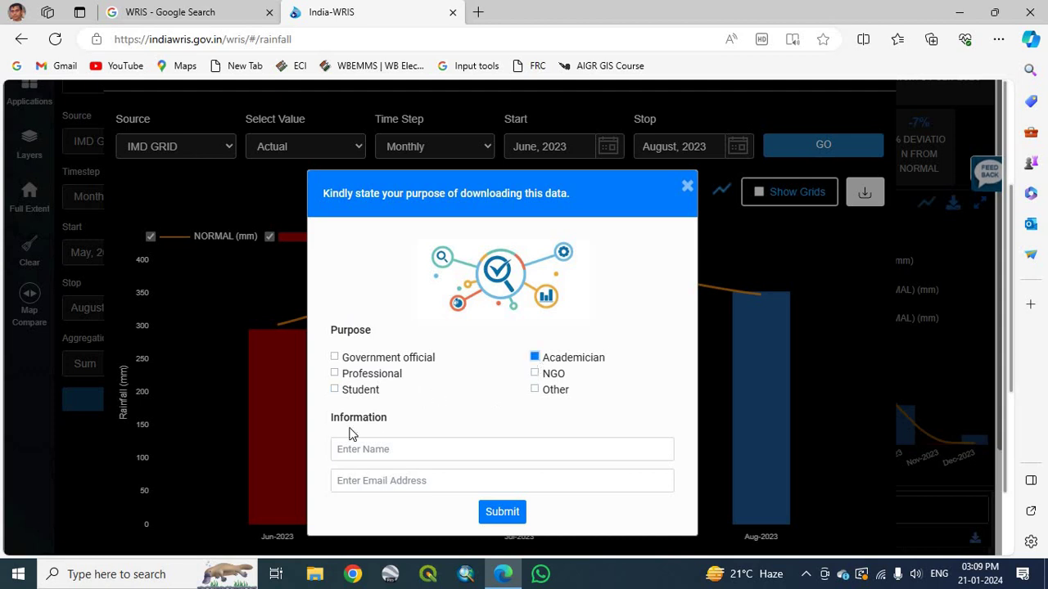
{"action": "left_click", "coordinate": [425, 456]}
{"action": "type", "text": "PULAK"}
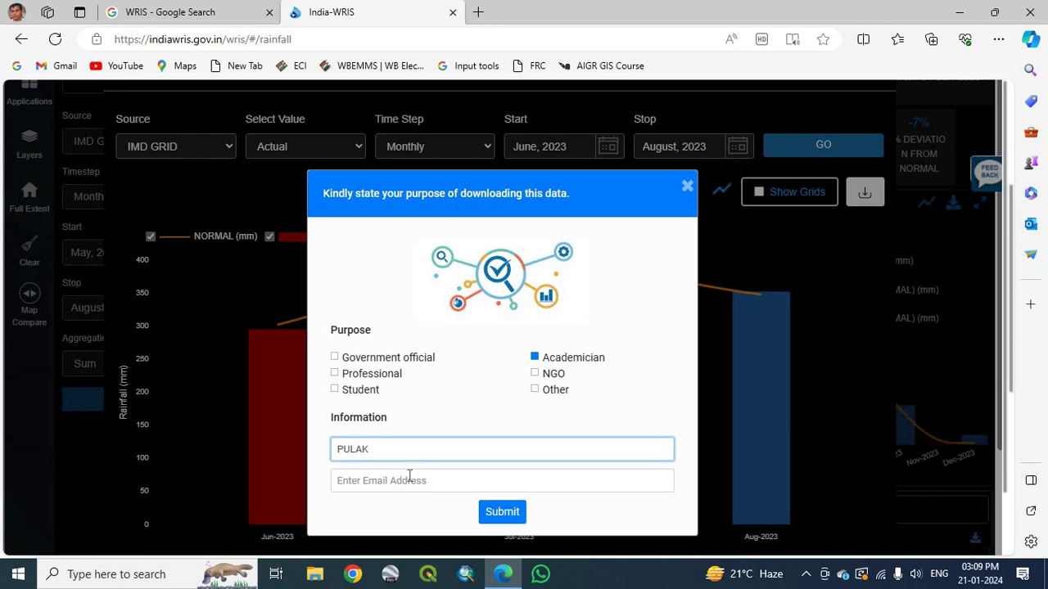
{"action": "left_click", "coordinate": [410, 480]}
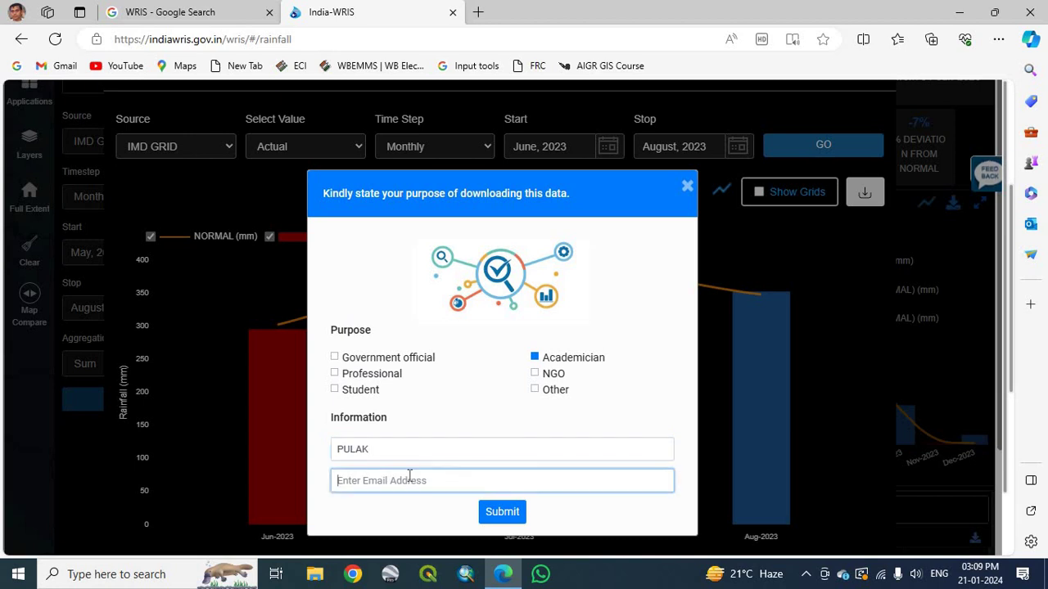
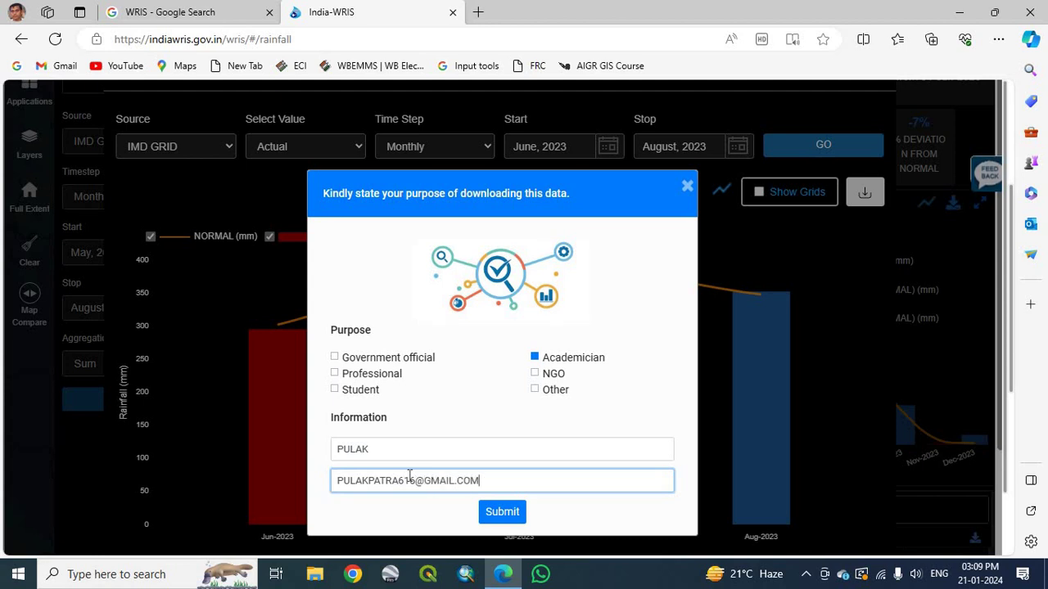
{"action": "left_click", "coordinate": [532, 379]}
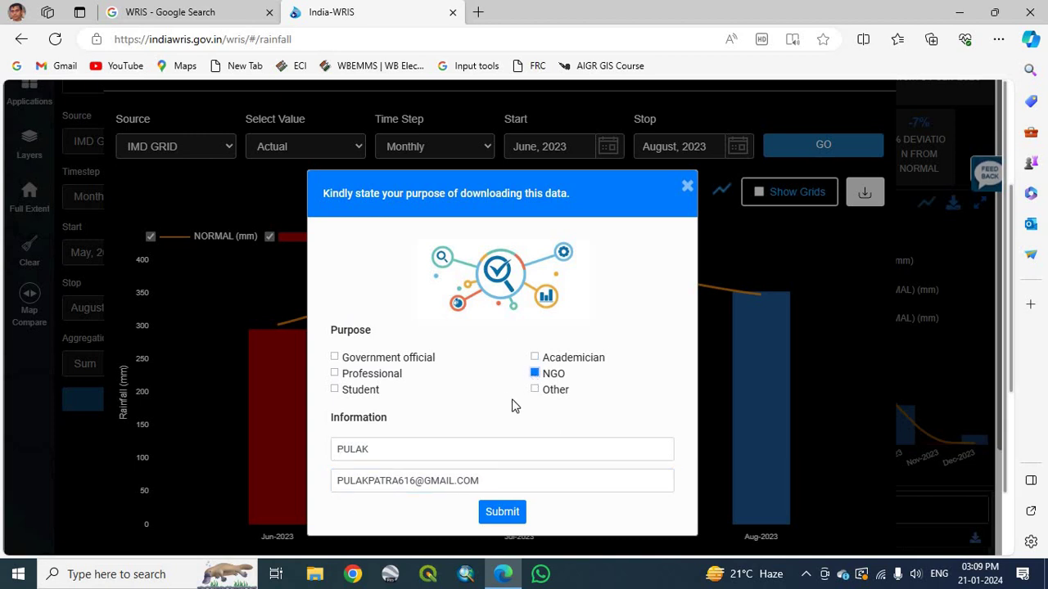
{"action": "left_click", "coordinate": [503, 514]}
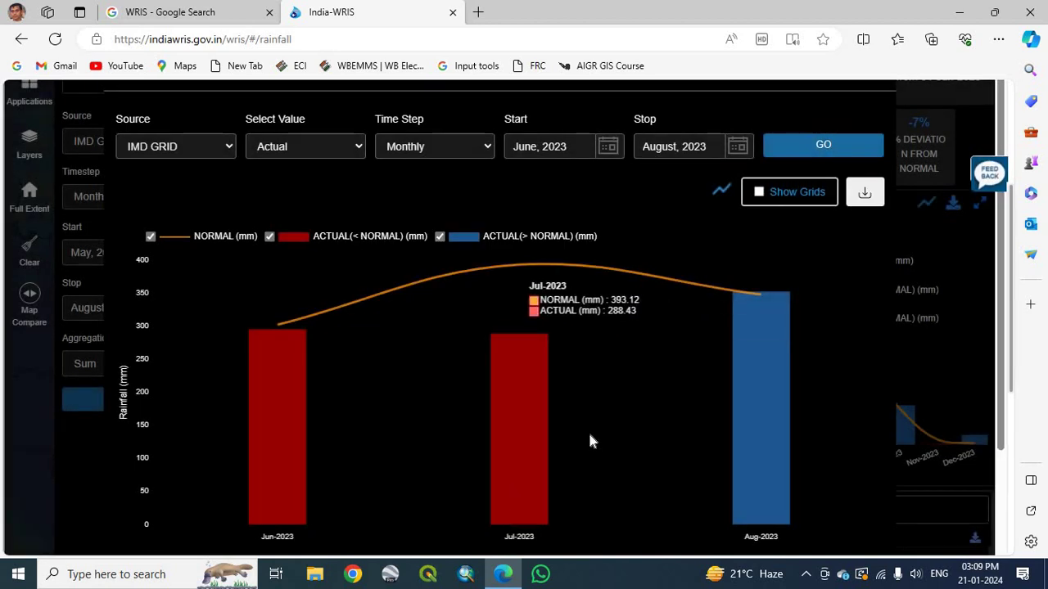
{"action": "left_click", "coordinate": [864, 194]}
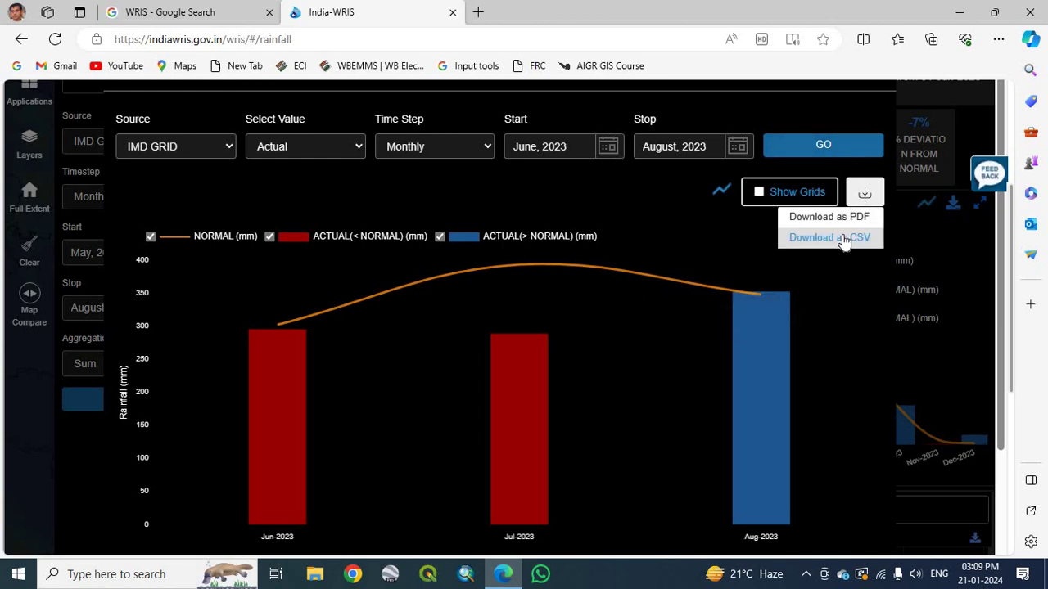
Download csvFile480.csv and open it maximised in Excel with Jun–Aug 2023 rainfall figures.
{"action": "left_click", "coordinate": [844, 235]}
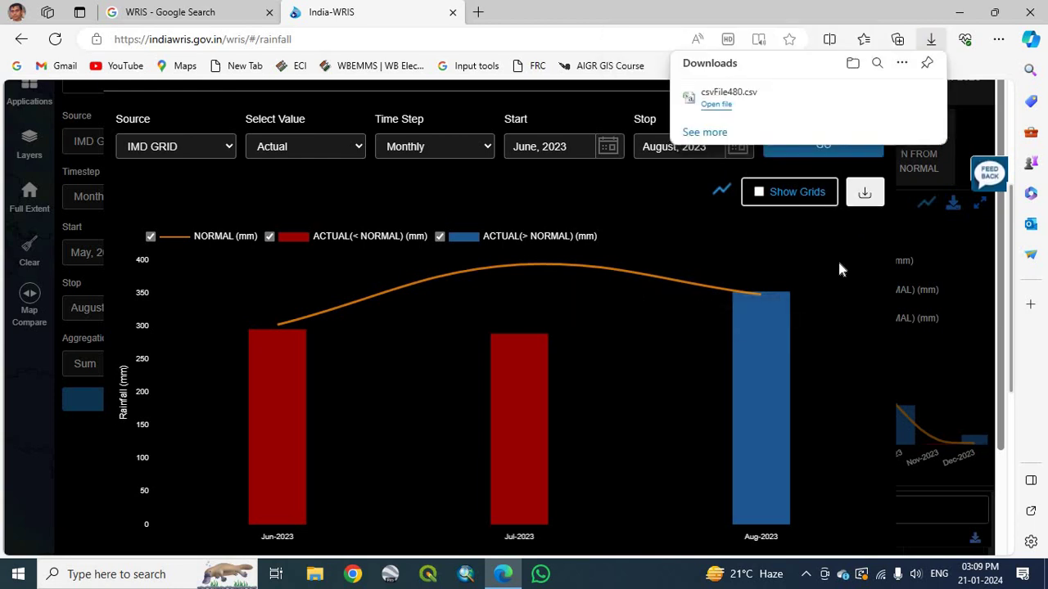
{"action": "left_click", "coordinate": [741, 99]}
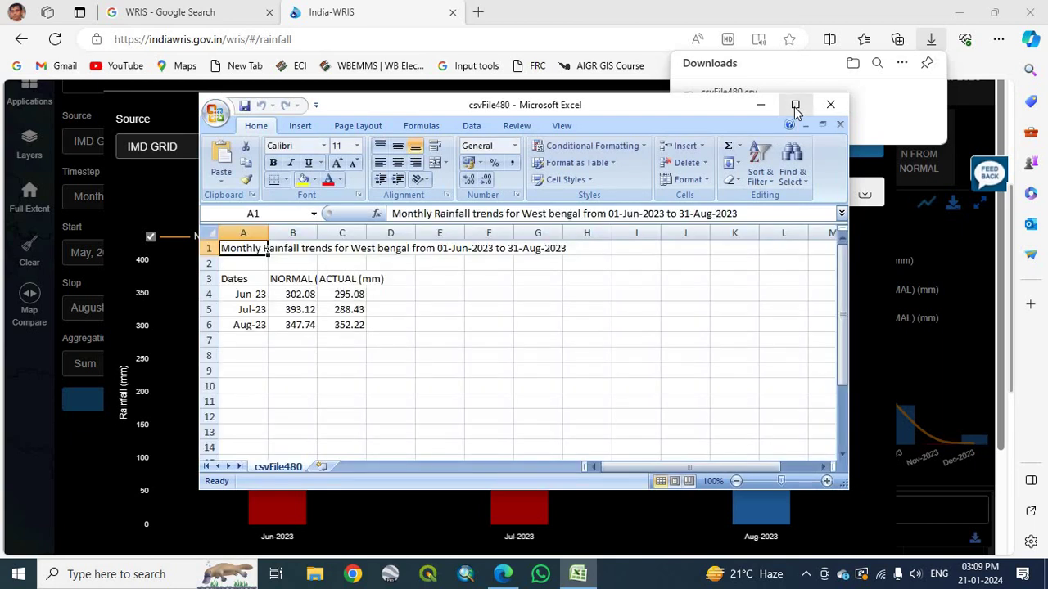
{"action": "left_click", "coordinate": [794, 107]}
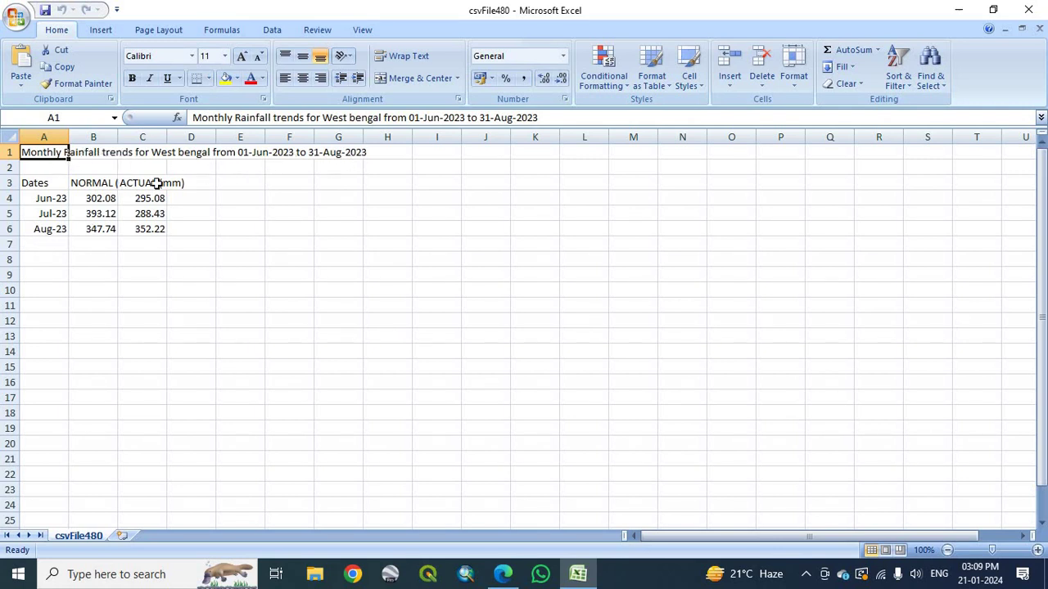
Widen columns B and C to show NORMAL (mm) and ACTUAL (mm), then close the CSV without saving.
{"action": "double_click", "coordinate": [118, 128]}
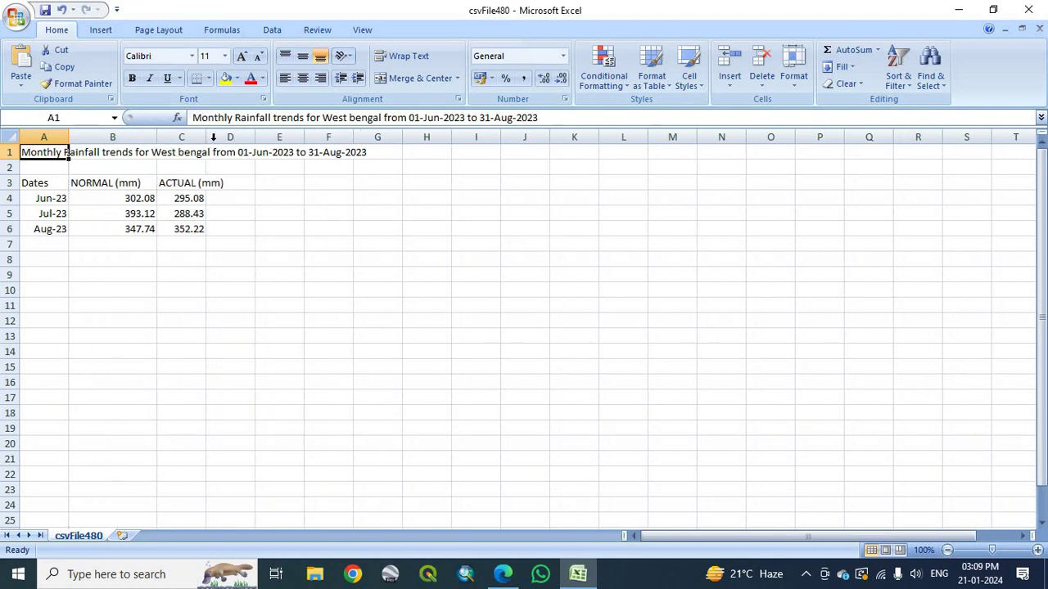
{"action": "left_click_drag", "start_coordinate": [214, 136], "coordinate": [247, 137]}
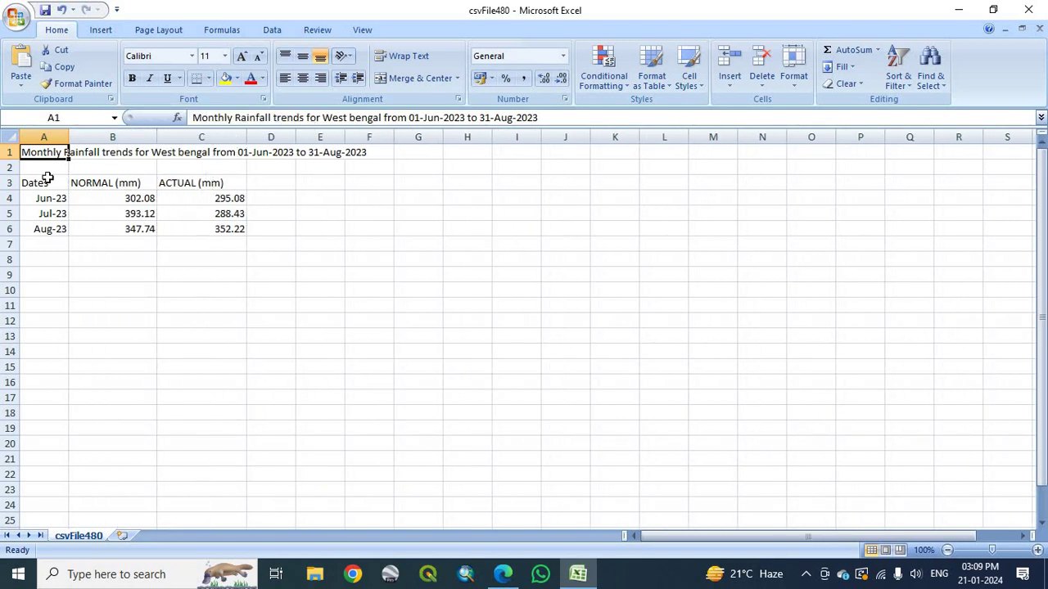
{"action": "left_click", "coordinate": [69, 135]}
{"action": "left_click", "coordinate": [1029, 9]}
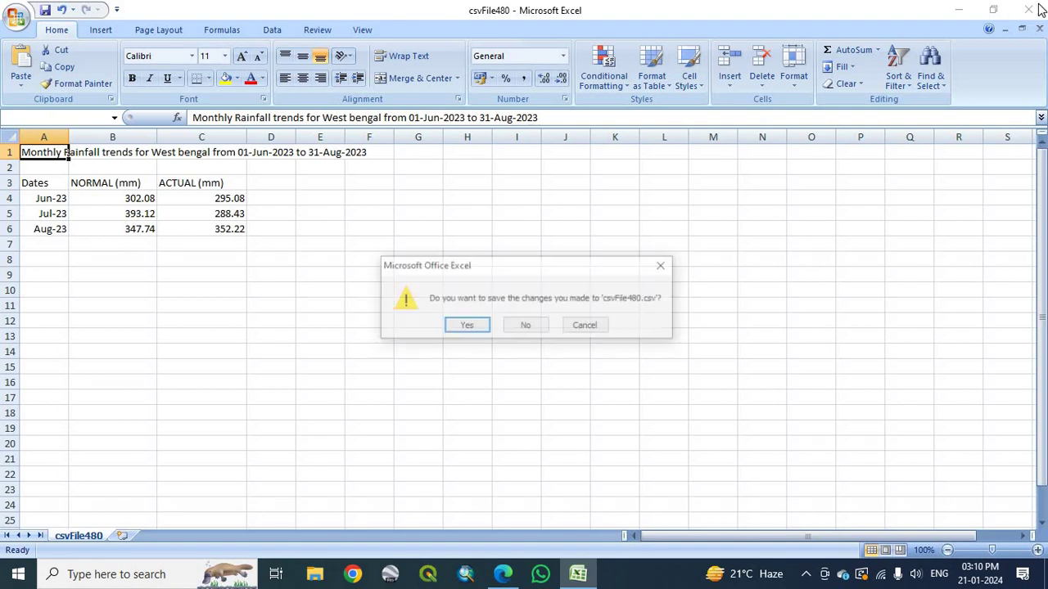
{"action": "left_click", "coordinate": [524, 322]}
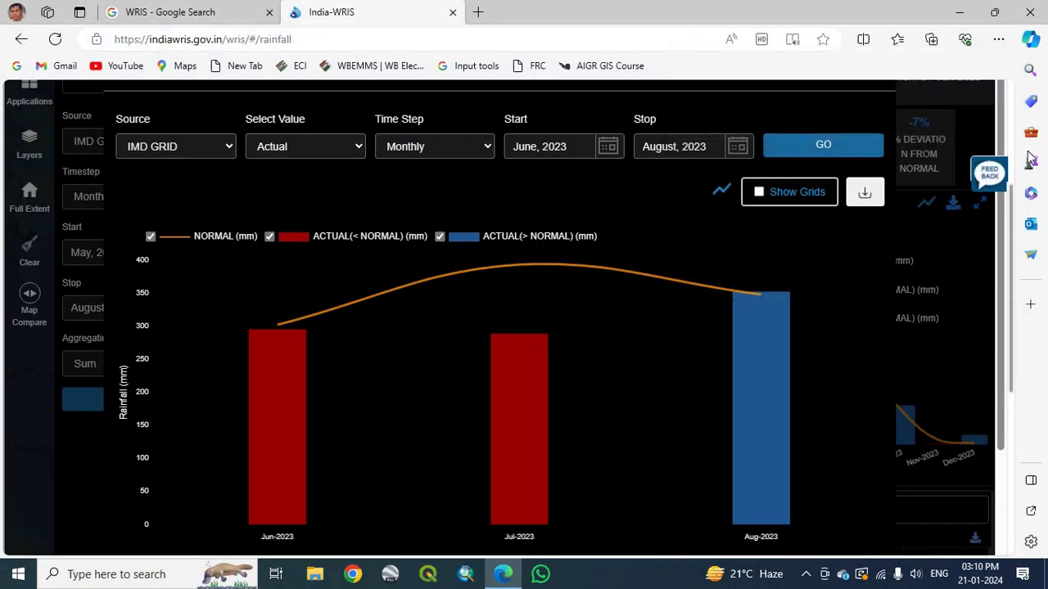
Return to the India-WRIS home page and reopen Rainfall from Water Data > Hydro-meteorological.
{"action": "scroll", "coordinate": [844, 171], "scroll_direction": "up", "scroll_amount": 3}
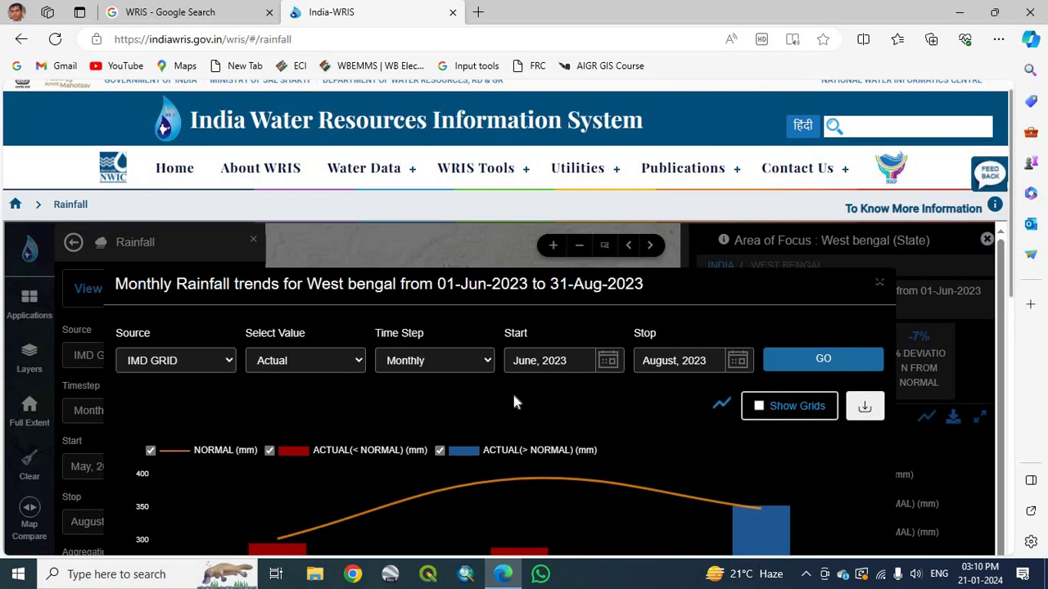
{"action": "scroll", "coordinate": [513, 395], "scroll_direction": "down", "scroll_amount": 2}
{"action": "scroll", "coordinate": [514, 395], "scroll_direction": "up", "scroll_amount": 2}
{"action": "scroll", "coordinate": [639, 384], "scroll_direction": "down", "scroll_amount": 3}
{"action": "scroll", "coordinate": [961, 434], "scroll_direction": "down", "scroll_amount": 5}
{"action": "scroll", "coordinate": [925, 419], "scroll_direction": "down", "scroll_amount": 3}
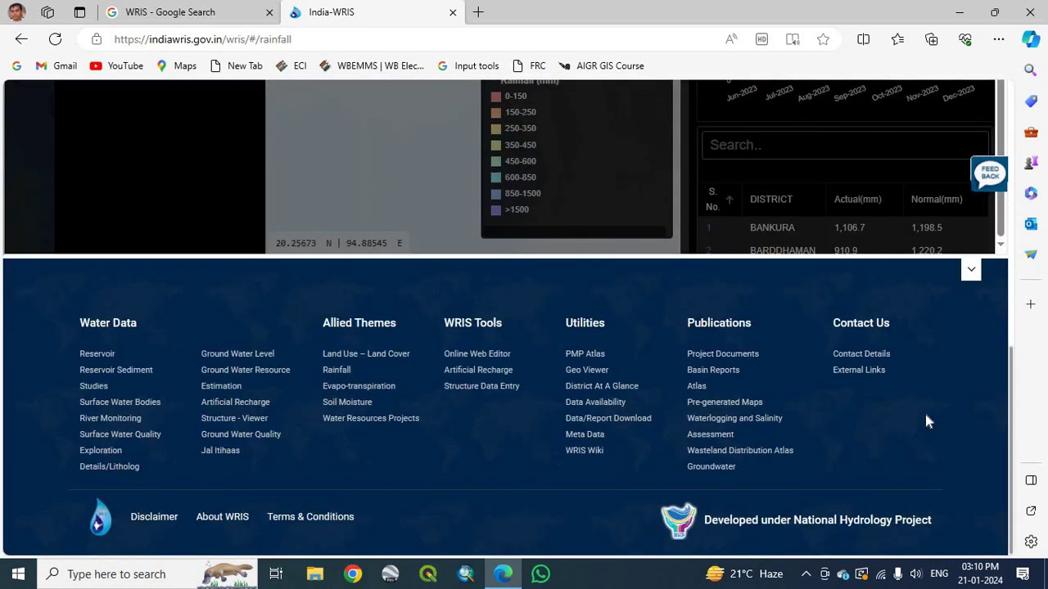
{"action": "scroll", "coordinate": [925, 414], "scroll_direction": "up", "scroll_amount": 10}
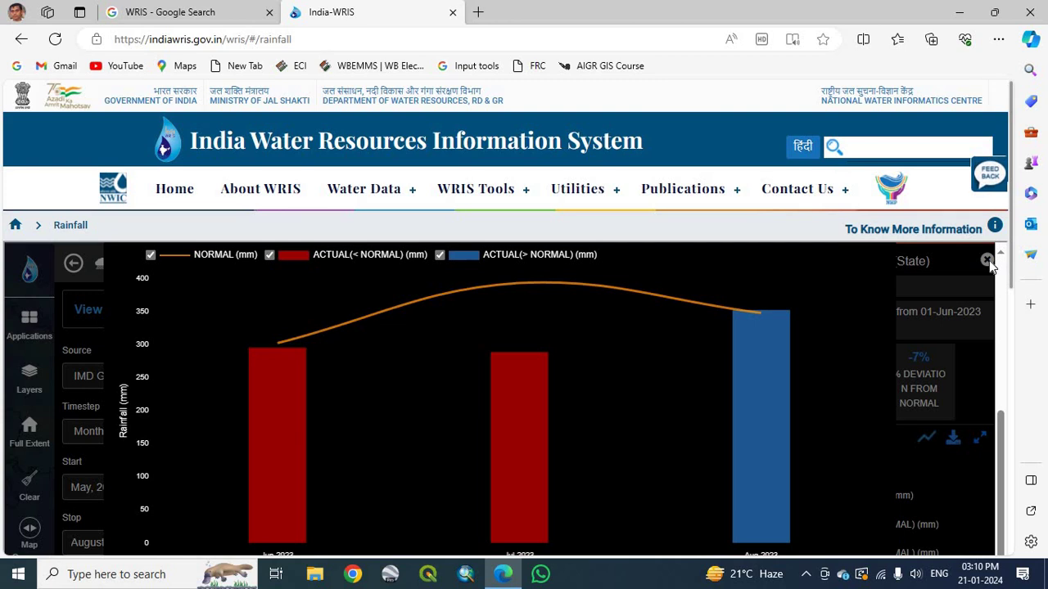
{"action": "left_click", "coordinate": [163, 192]}
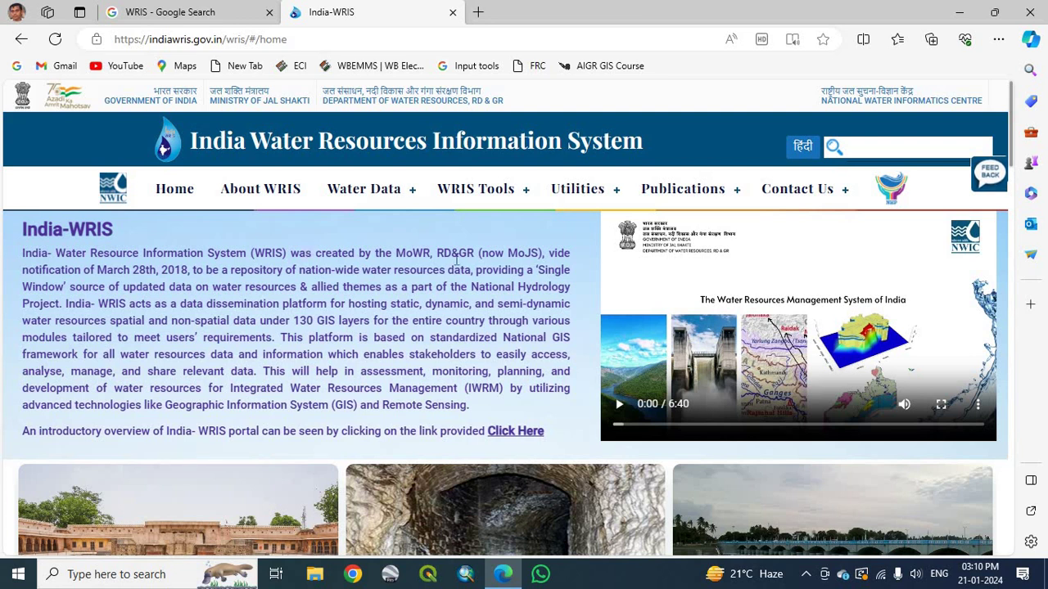
{"action": "mouse_move", "coordinate": [417, 182]}
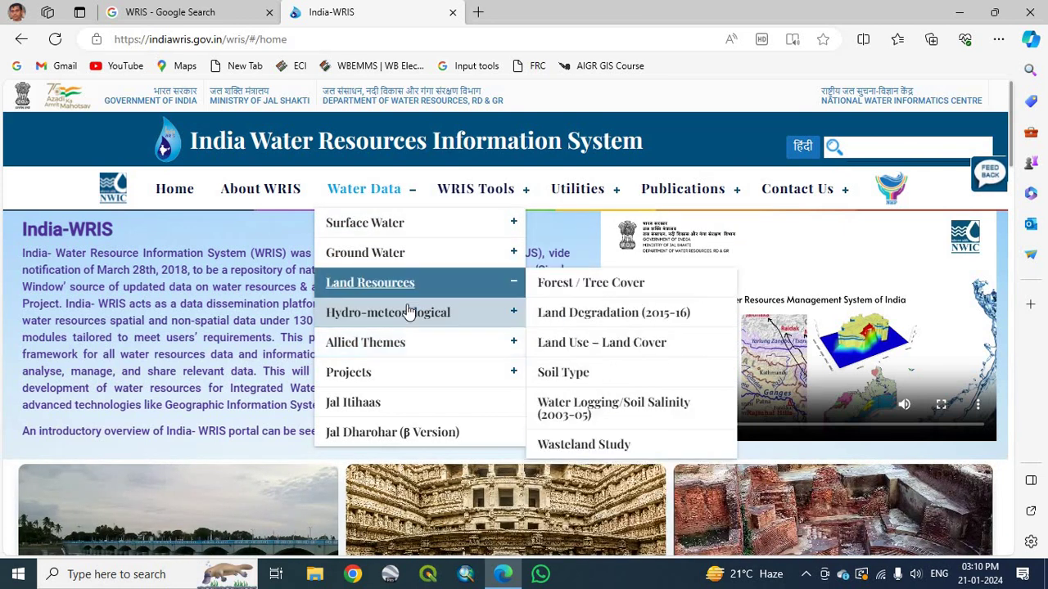
{"action": "left_click", "coordinate": [560, 313]}
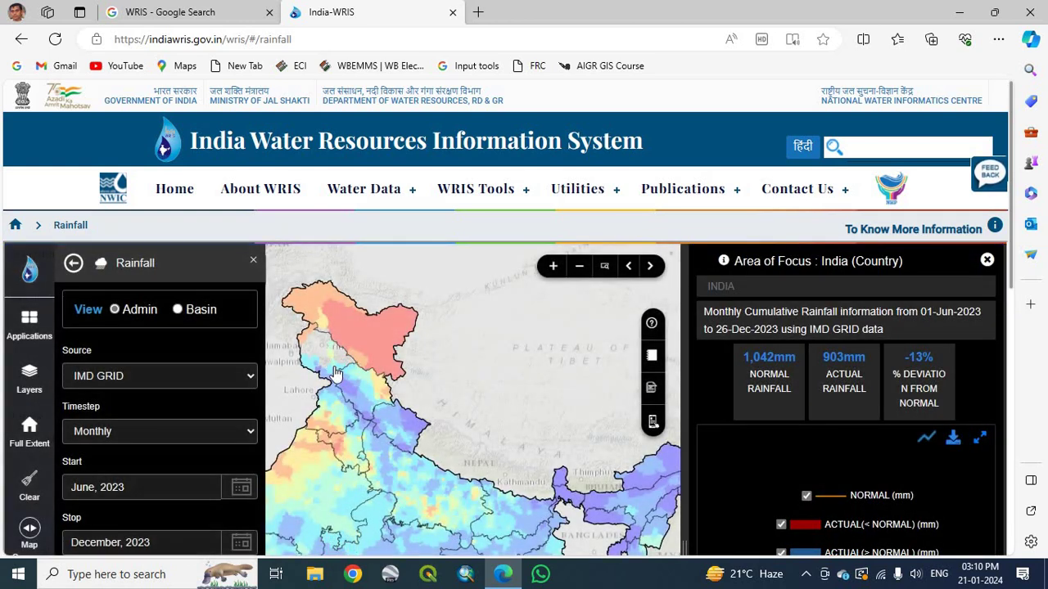
Set the rainfall period's end month to June 2023 and submit.
{"action": "scroll", "coordinate": [335, 372], "scroll_direction": "down", "scroll_amount": 1}
{"action": "scroll", "coordinate": [338, 377], "scroll_direction": "up", "scroll_amount": 2}
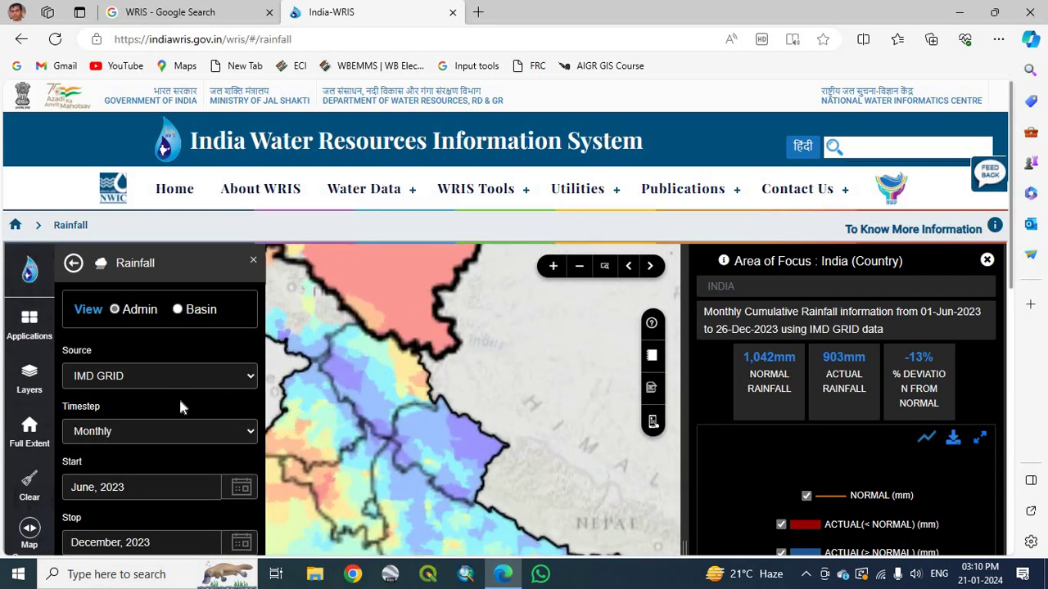
{"action": "scroll", "coordinate": [182, 405], "scroll_direction": "down", "scroll_amount": 2}
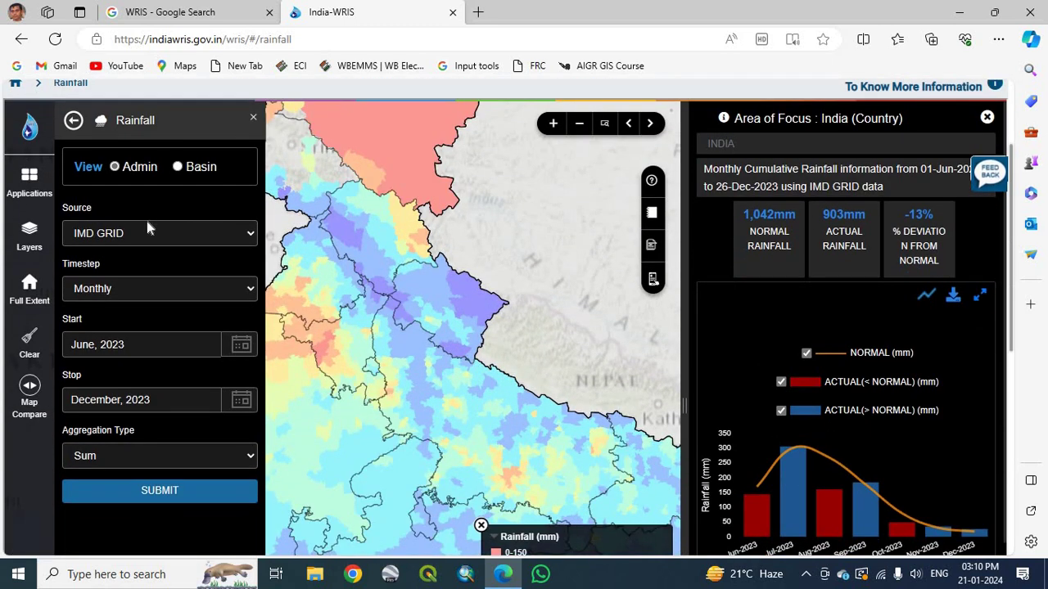
{"action": "left_click_drag", "start_coordinate": [440, 427], "coordinate": [488, 327]}
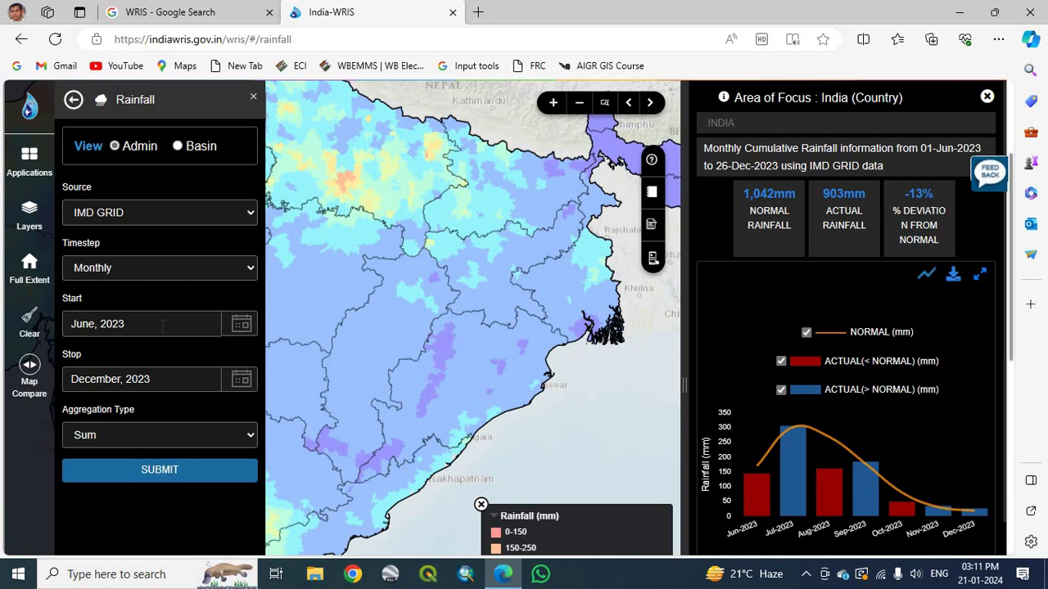
{"action": "left_click", "coordinate": [208, 377]}
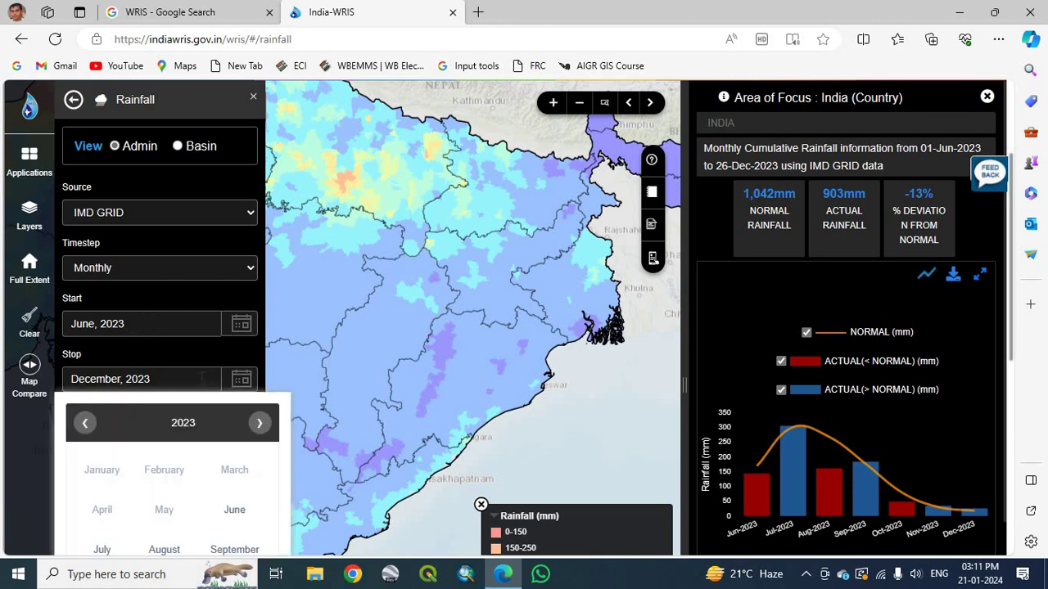
{"action": "left_click", "coordinate": [232, 510]}
{"action": "left_click", "coordinate": [188, 470]}
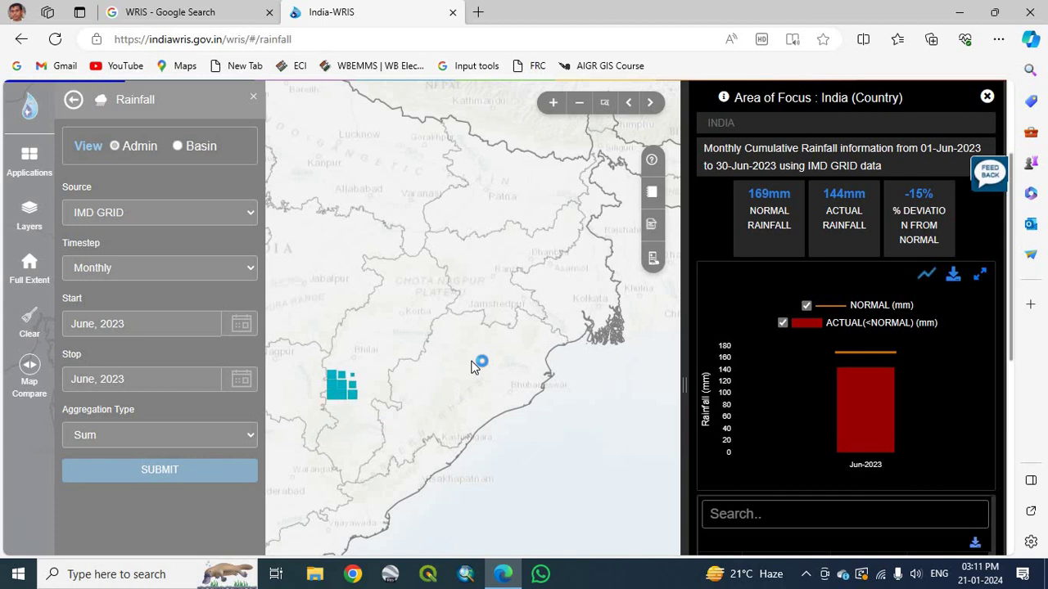
Select West Bengal on the map and bring its district-wise rainfall table into view.
{"action": "mouse_move", "coordinate": [721, 399]}
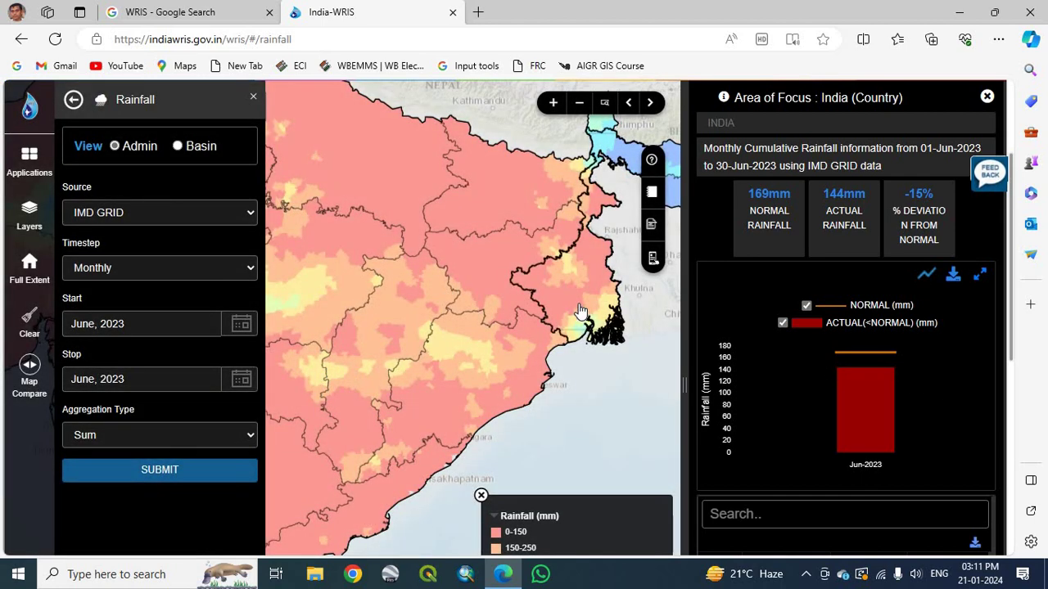
{"action": "left_click", "coordinate": [580, 311]}
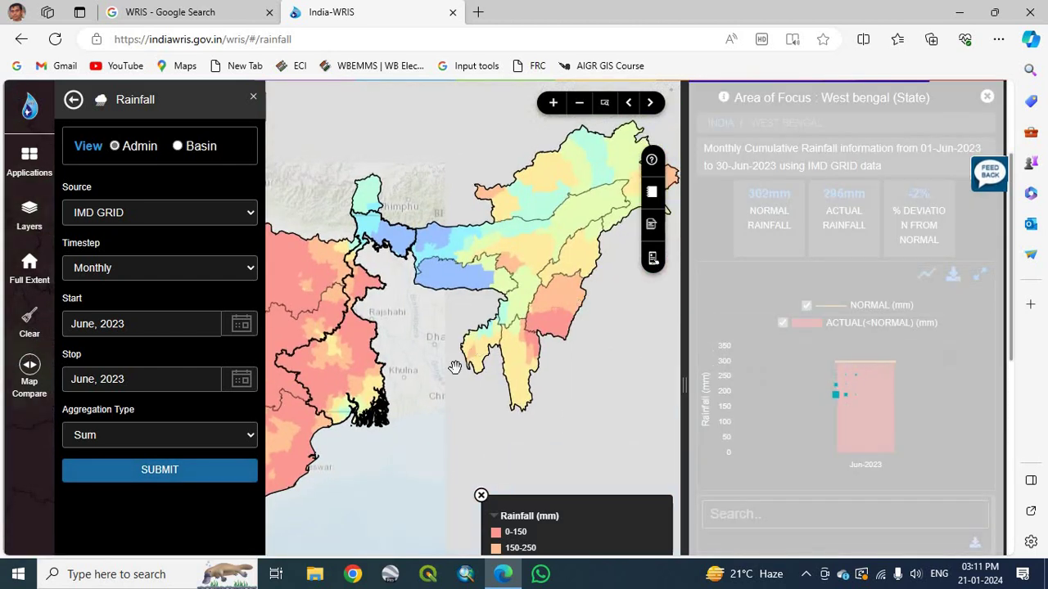
{"action": "mouse_move", "coordinate": [913, 397]}
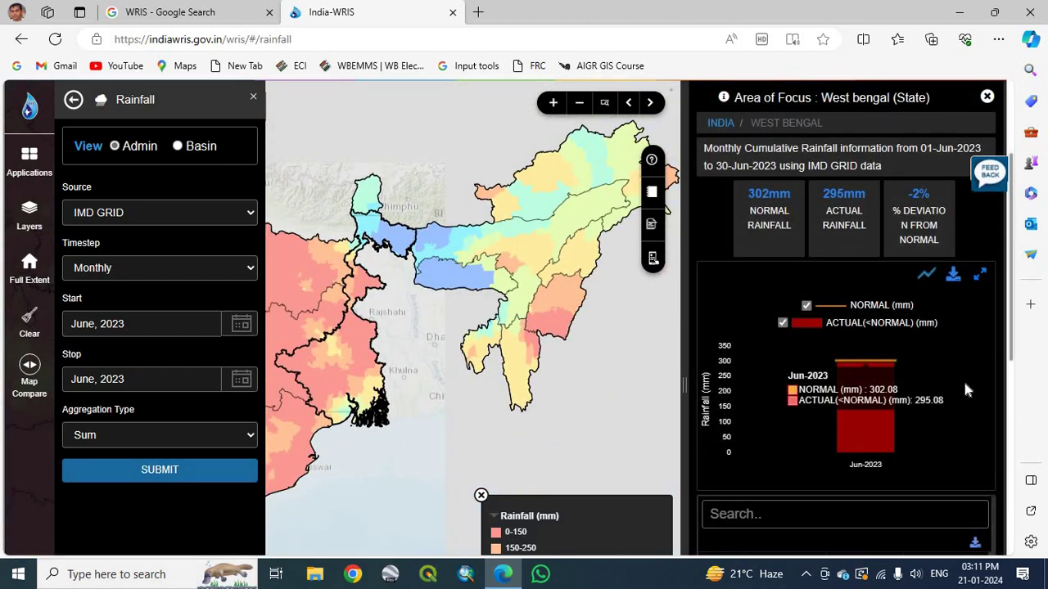
{"action": "scroll", "coordinate": [964, 386], "scroll_direction": "down", "scroll_amount": 2}
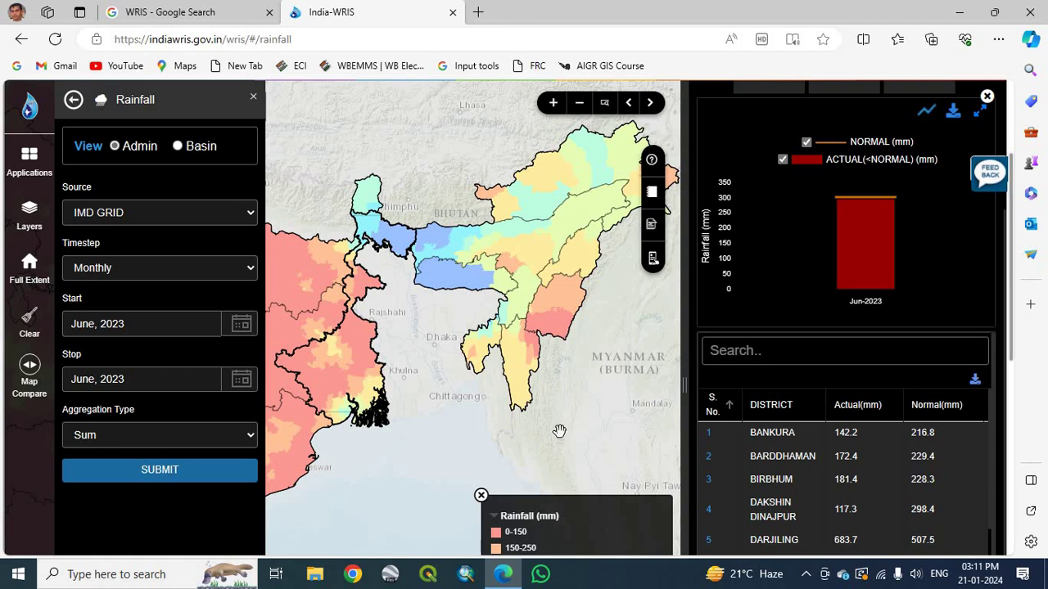
{"action": "scroll", "coordinate": [827, 463], "scroll_direction": "down", "scroll_amount": 1}
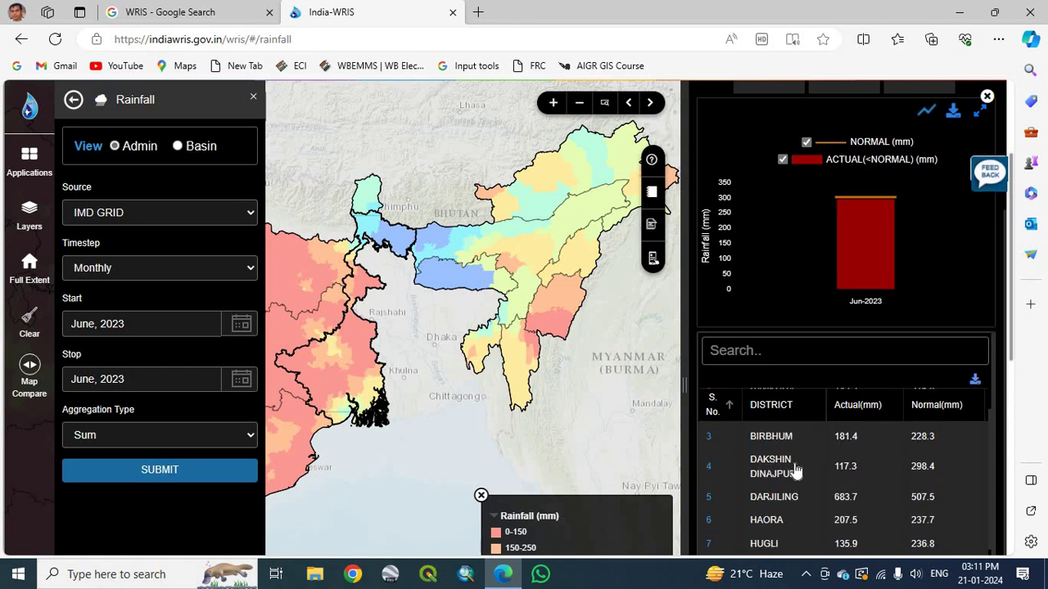
{"action": "scroll", "coordinate": [813, 467], "scroll_direction": "up", "scroll_amount": 1}
Download the district table as Rainfall-STATE_WEST BENGAL.xls with NGO purpose, name and e-mail, then open it.
{"action": "left_click", "coordinate": [975, 381]}
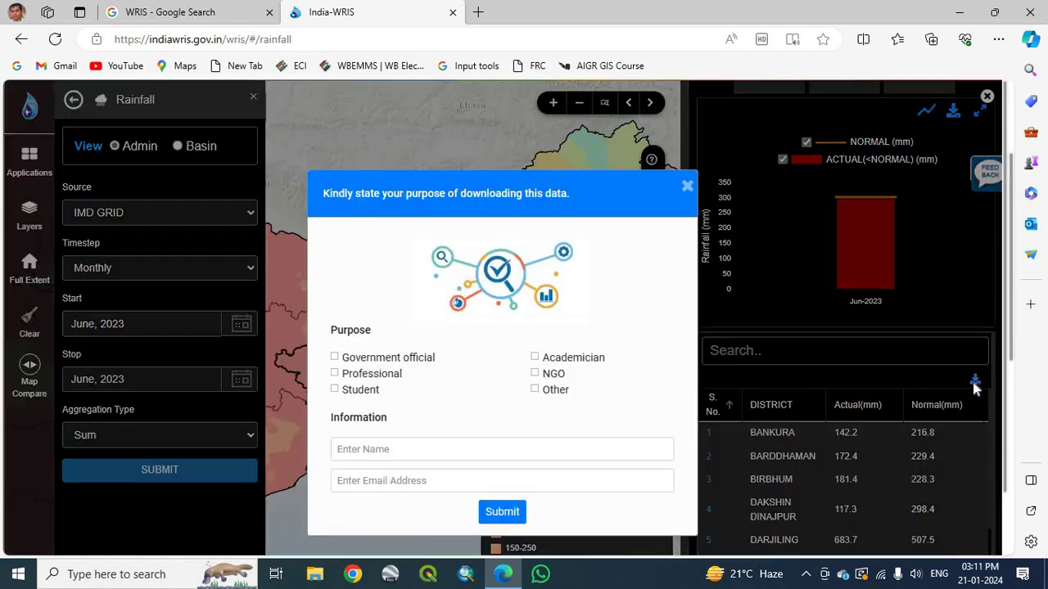
{"action": "left_click", "coordinate": [534, 374]}
{"action": "left_click", "coordinate": [411, 446]}
{"action": "type", "text": "PULAK"}
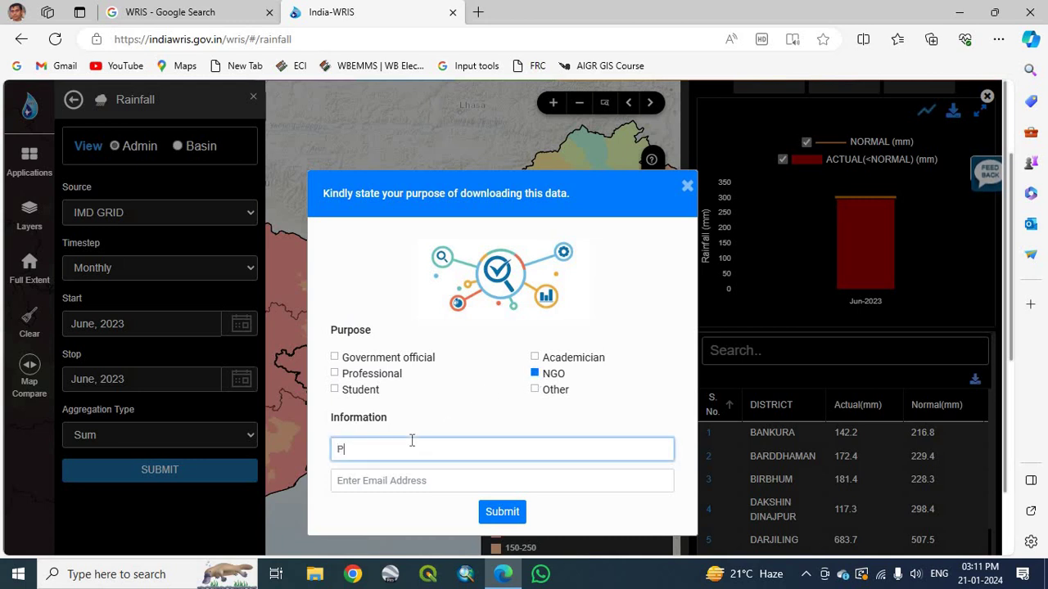
{"action": "left_click", "coordinate": [381, 480]}
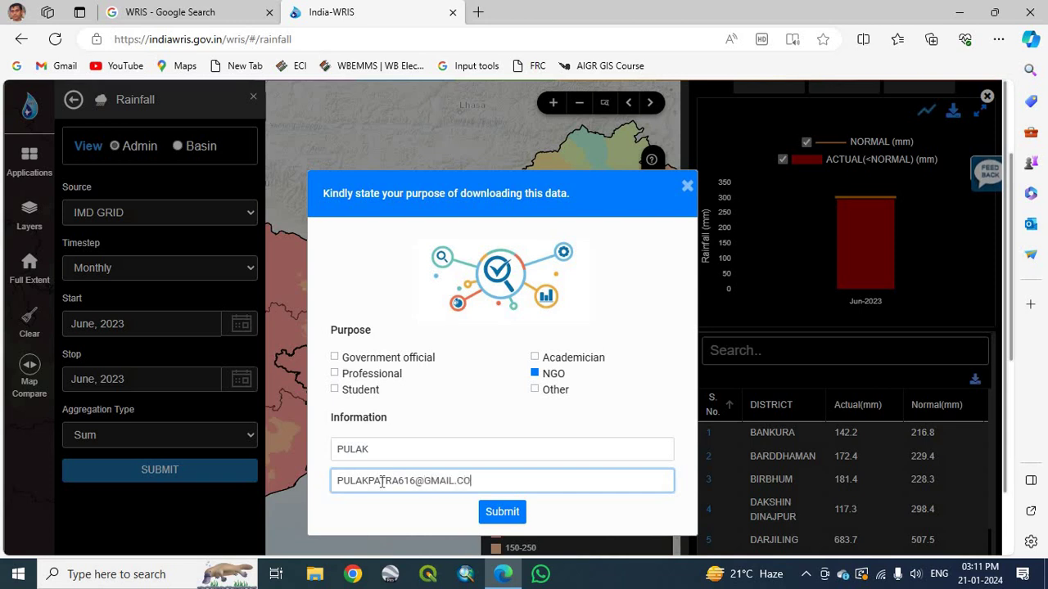
{"action": "left_click", "coordinate": [501, 513]}
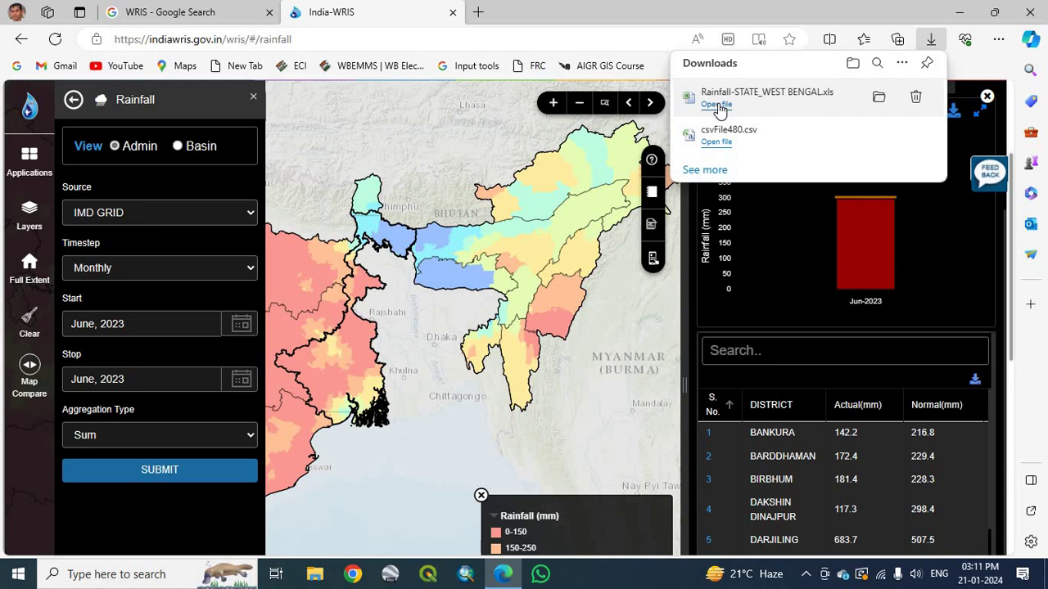
{"action": "left_click", "coordinate": [718, 106]}
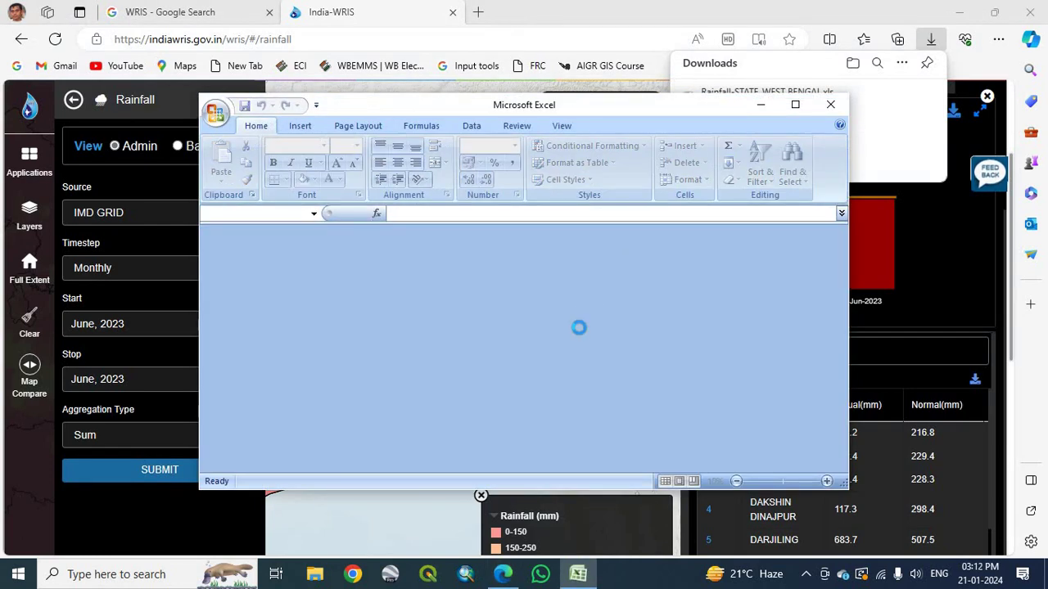
Accept the format warning, view Rainfall-STATE_WEST BENGAL.xls maximized in Excel, then close it.
{"action": "left_click", "coordinate": [463, 326]}
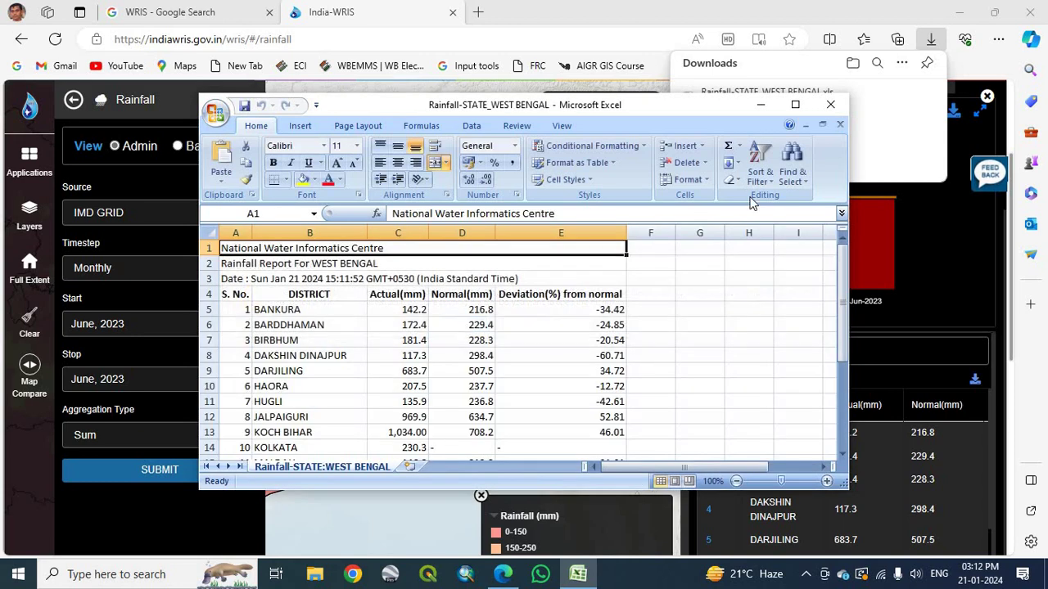
{"action": "left_click", "coordinate": [795, 104]}
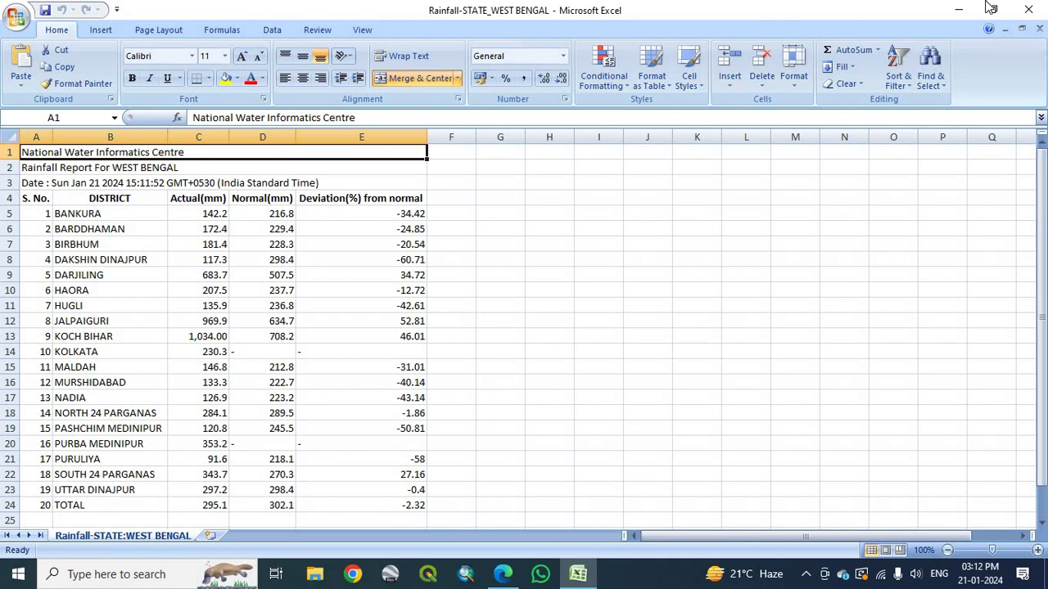
{"action": "left_click", "coordinate": [1026, 10]}
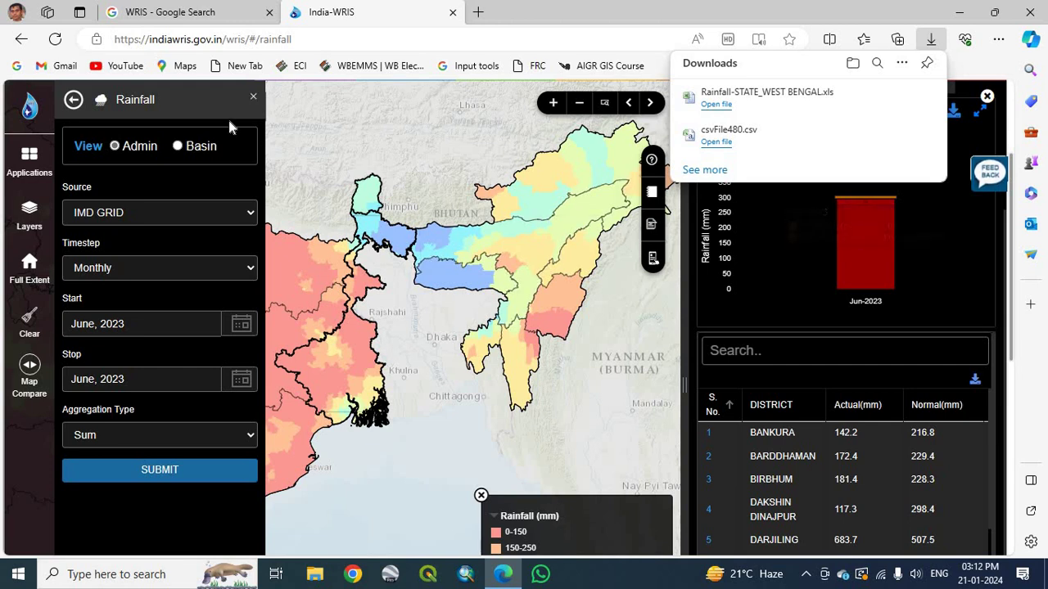
Close the Rainfall settings panel and scroll the page back to the top.
{"action": "left_click", "coordinate": [255, 100]}
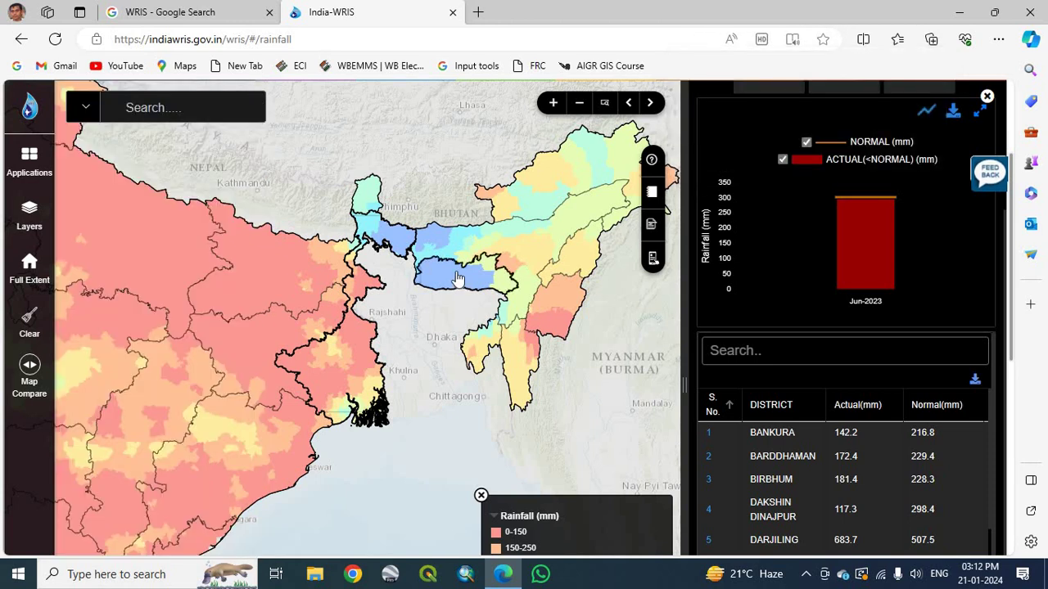
{"action": "scroll", "coordinate": [1012, 262], "scroll_direction": "up", "scroll_amount": 2}
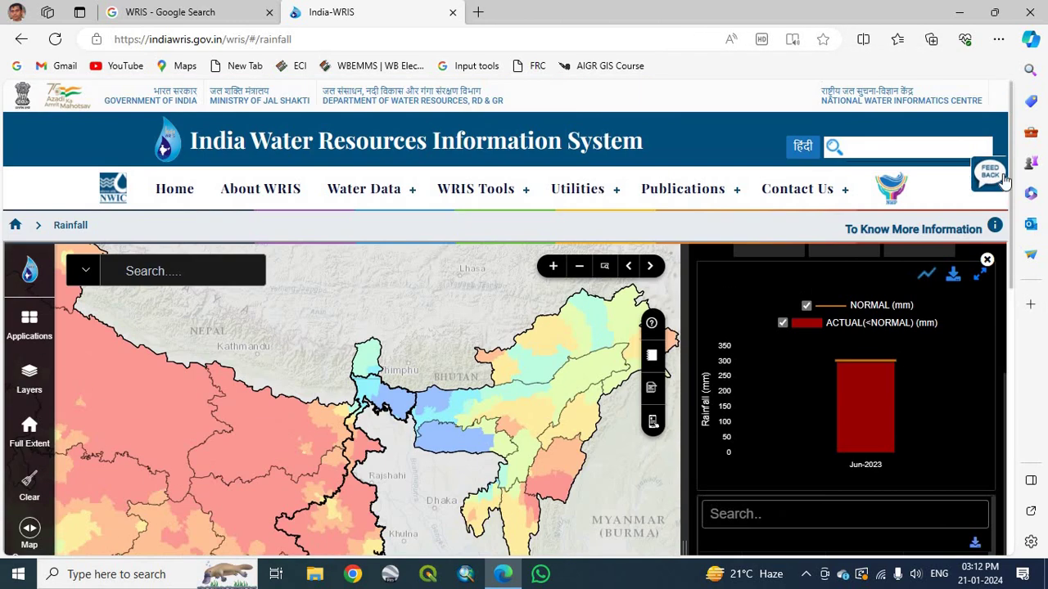